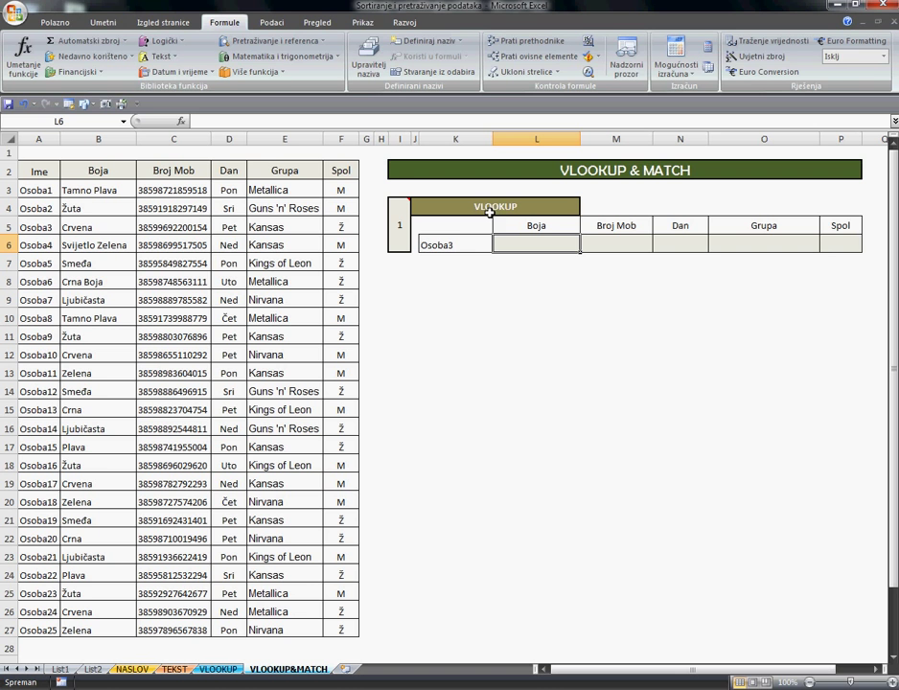
left_click(56, 22)
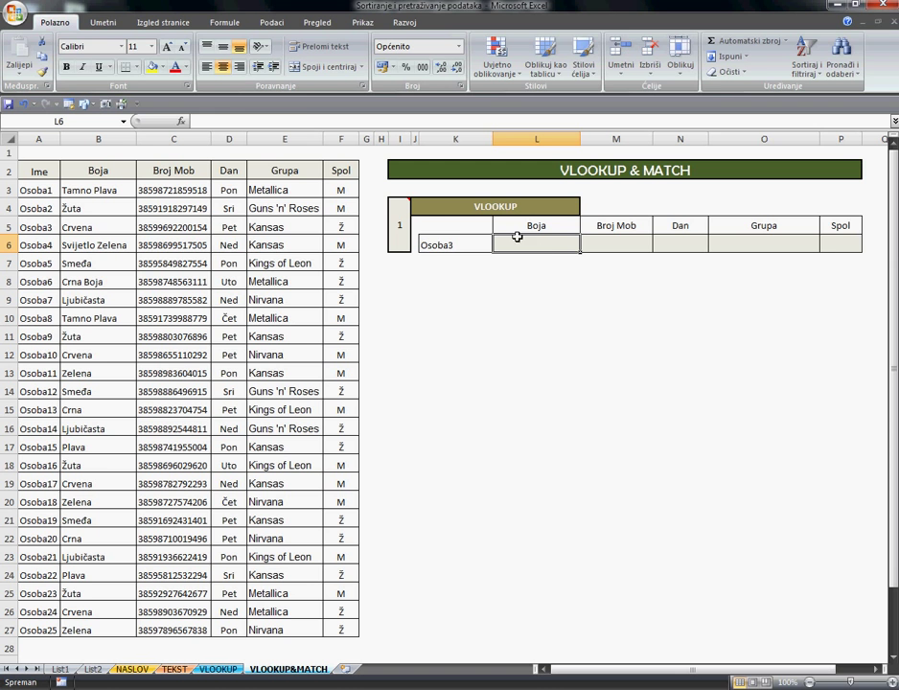
left_click(228, 22)
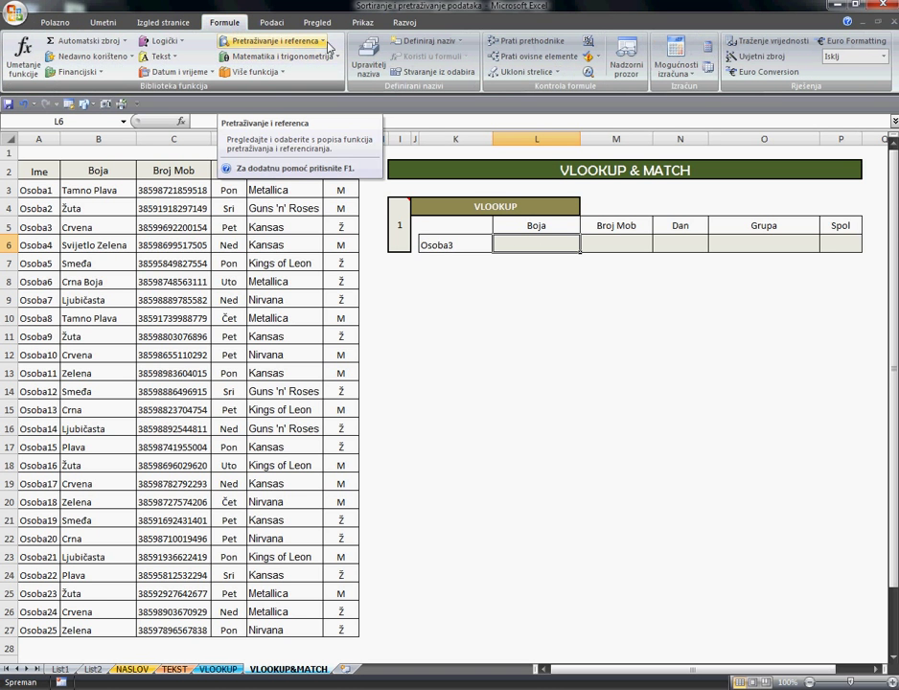
left_click(325, 43)
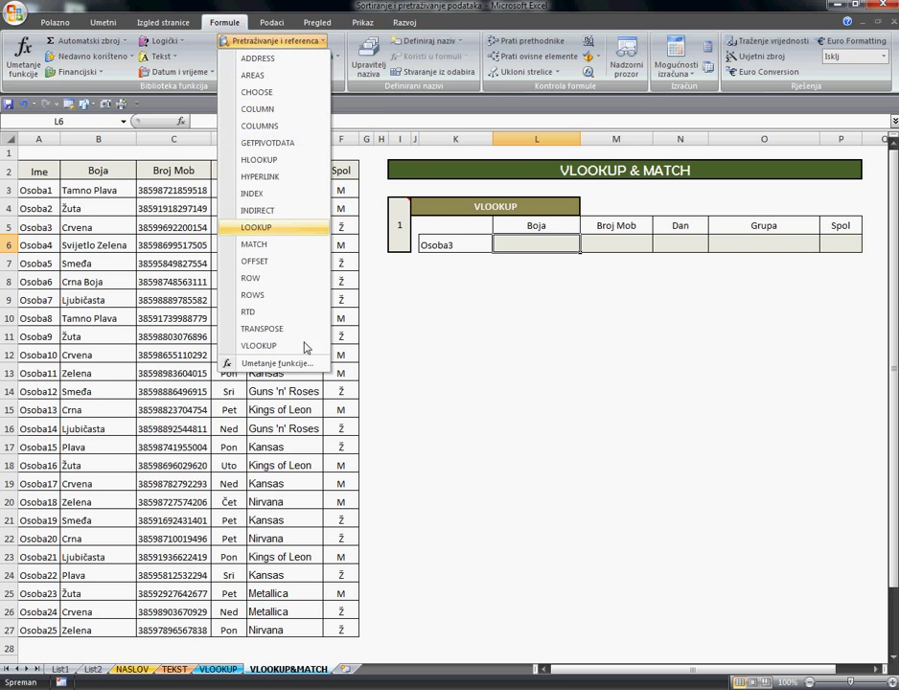
left_click(530, 246)
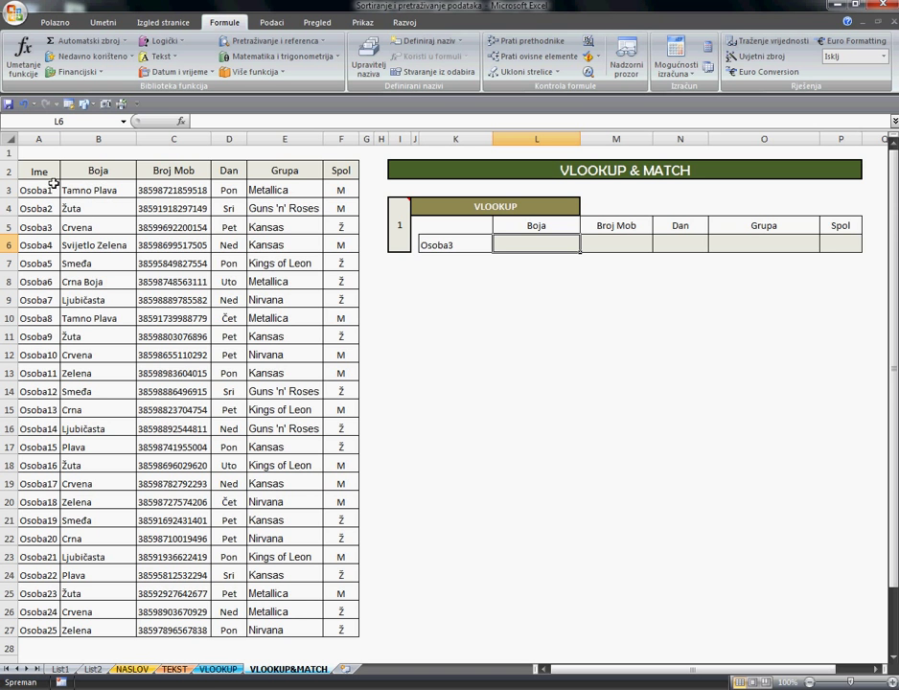
- Highlight the source table A2:F27 and dismiss the Windows color-scheme prompt by keeping the current scheme
left_click_drag(40, 171, 341, 628)
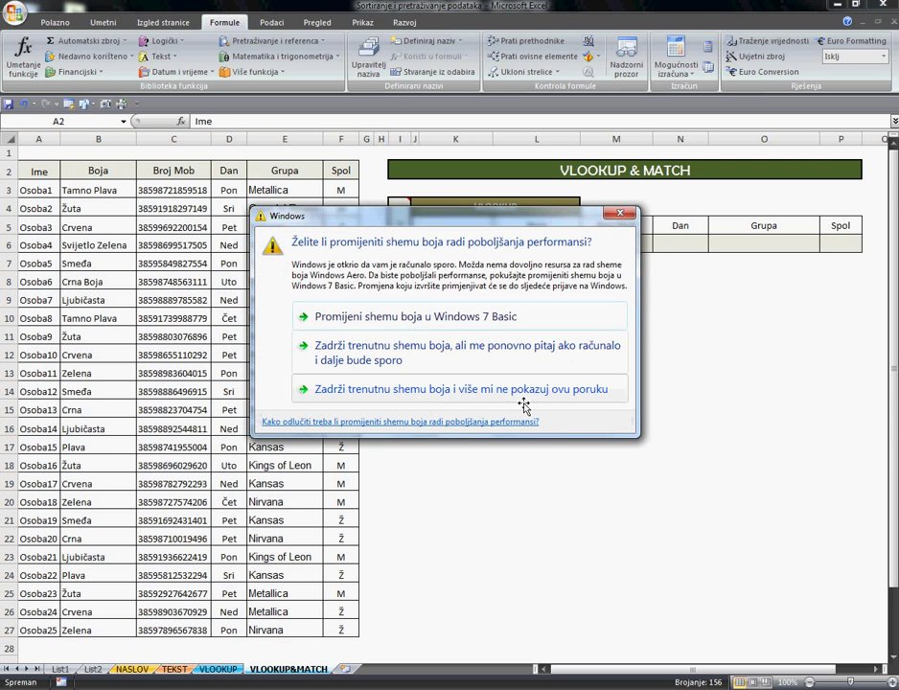
left_click(522, 399)
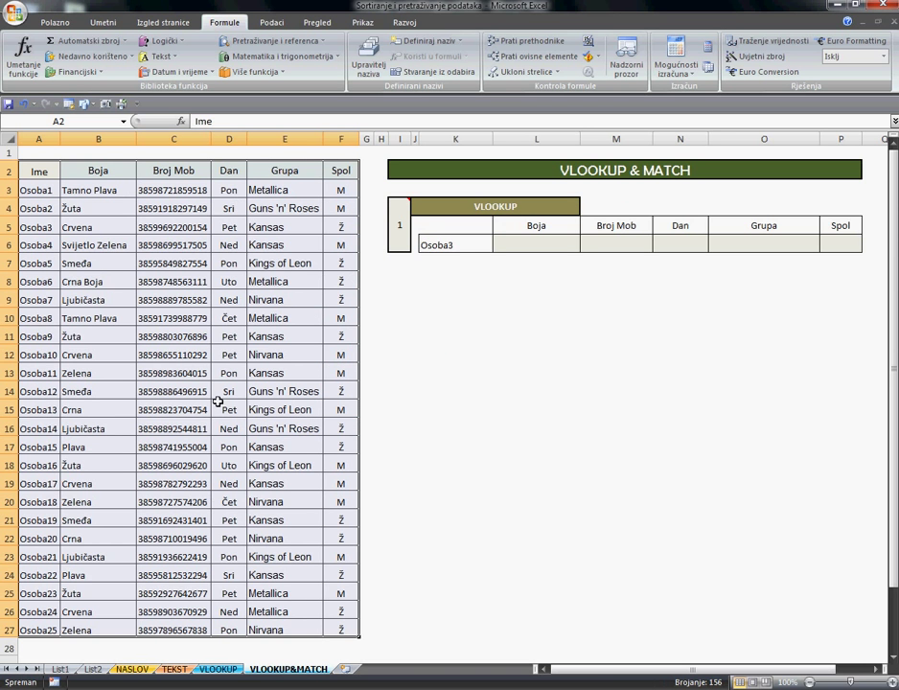
left_click(527, 249)
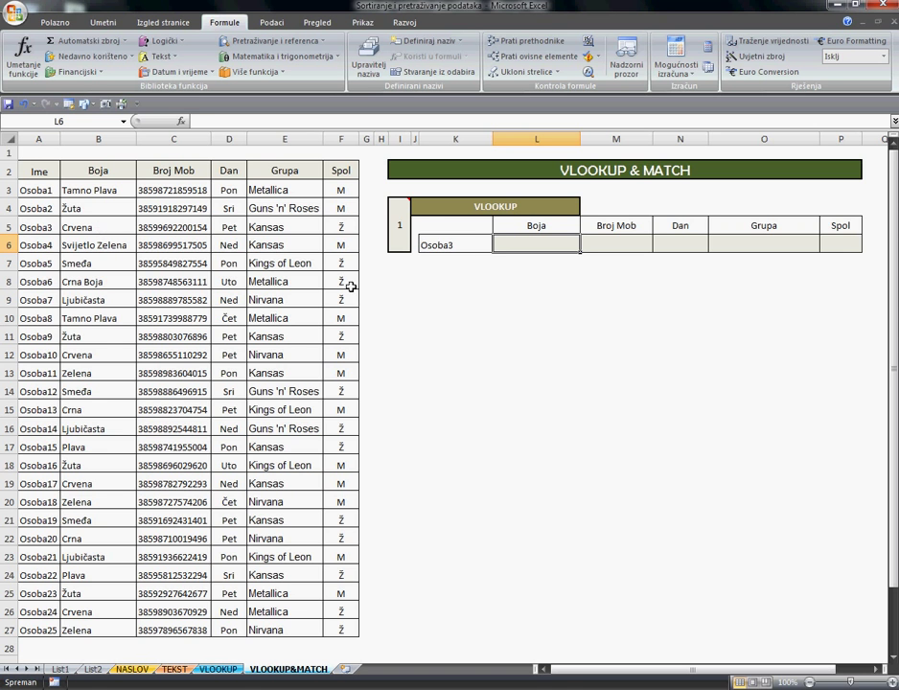
- Choose Osoba1 as the lookup name in cell K6
left_click(475, 251)
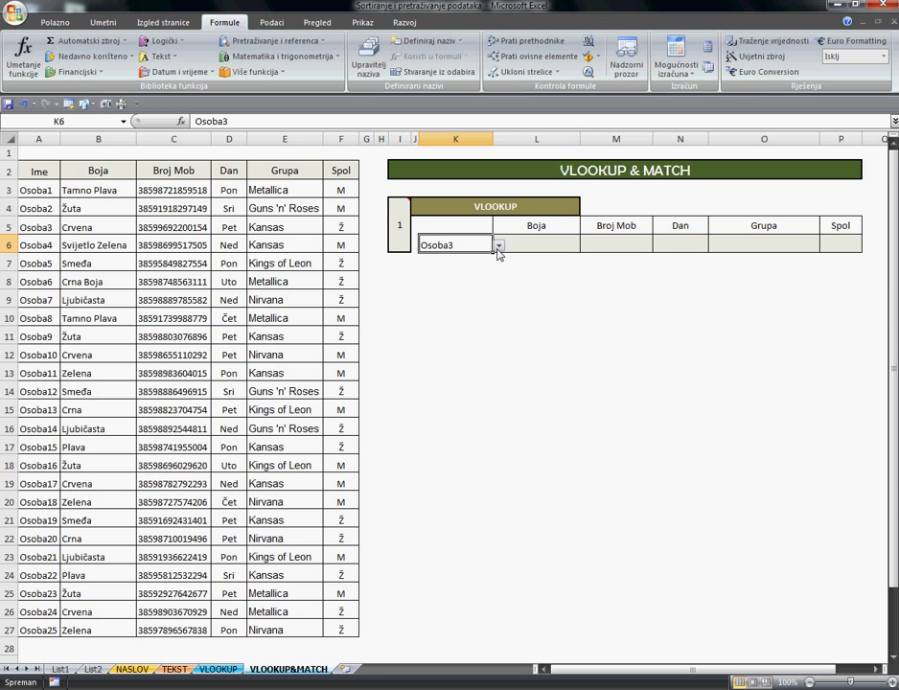
left_click(498, 245)
left_click_drag(500, 268, 492, 259)
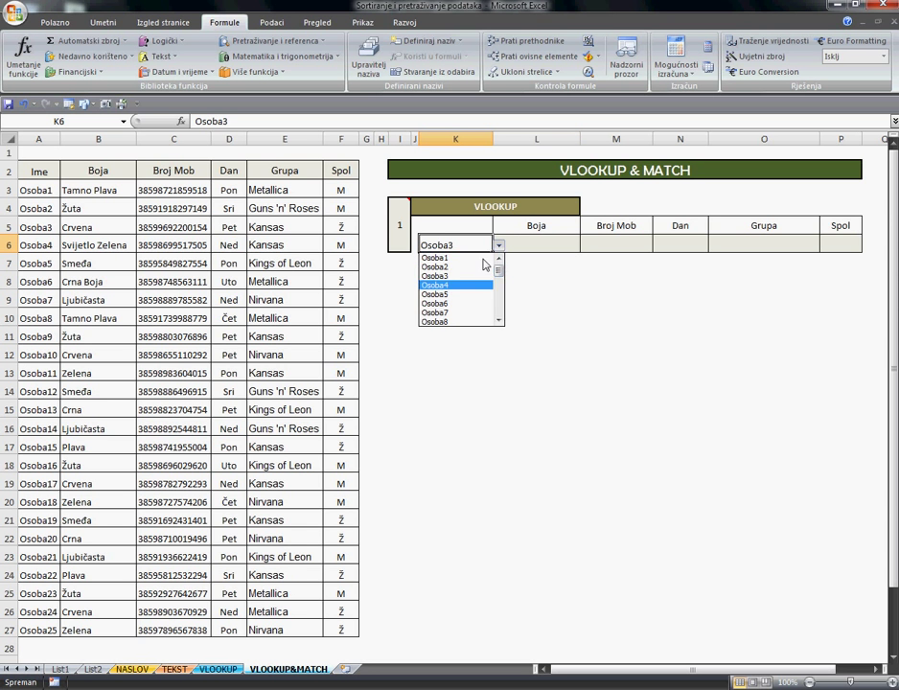
left_click(481, 259)
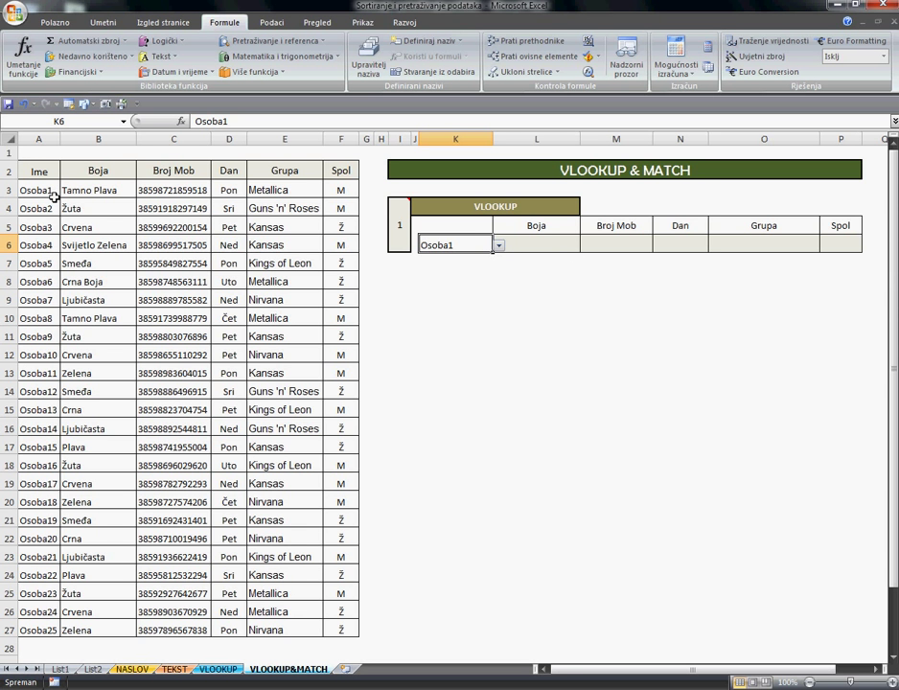
- Examine the Ime column and compare the lookup name in K6 with its Boja entry in the source table
left_click(50, 151)
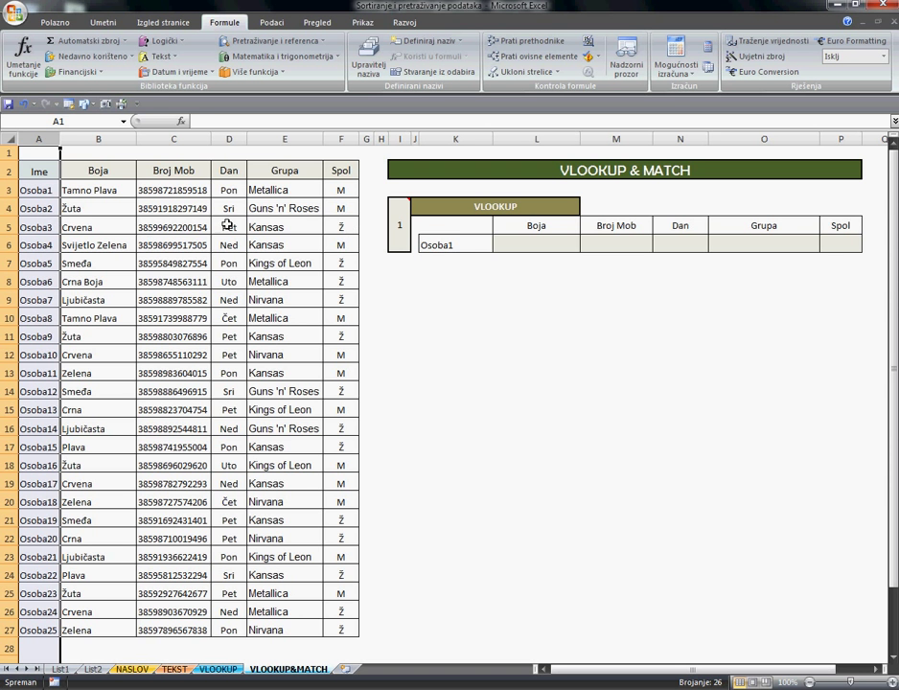
left_click(473, 248)
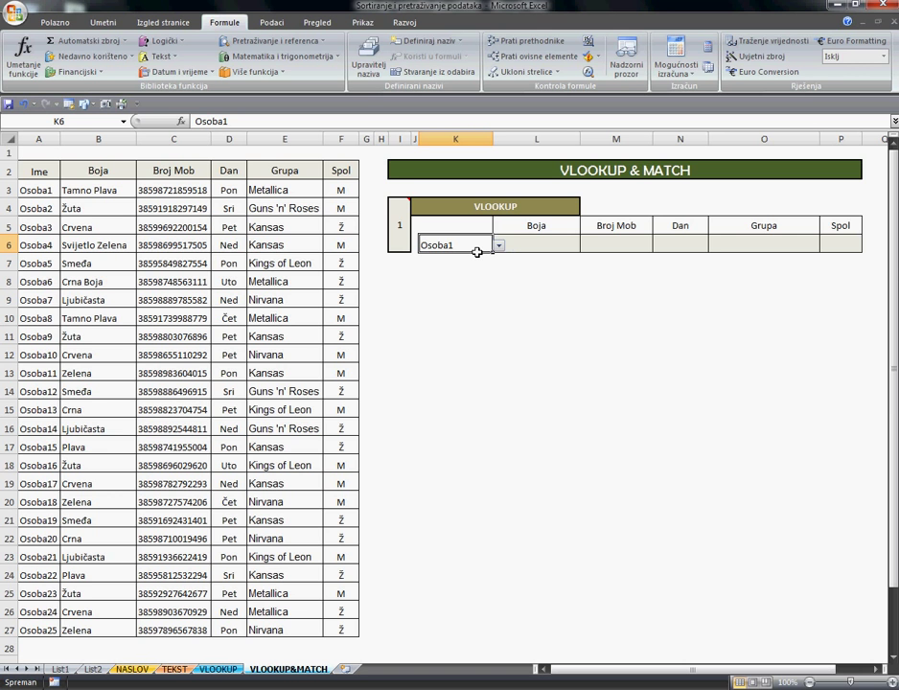
left_click(559, 246)
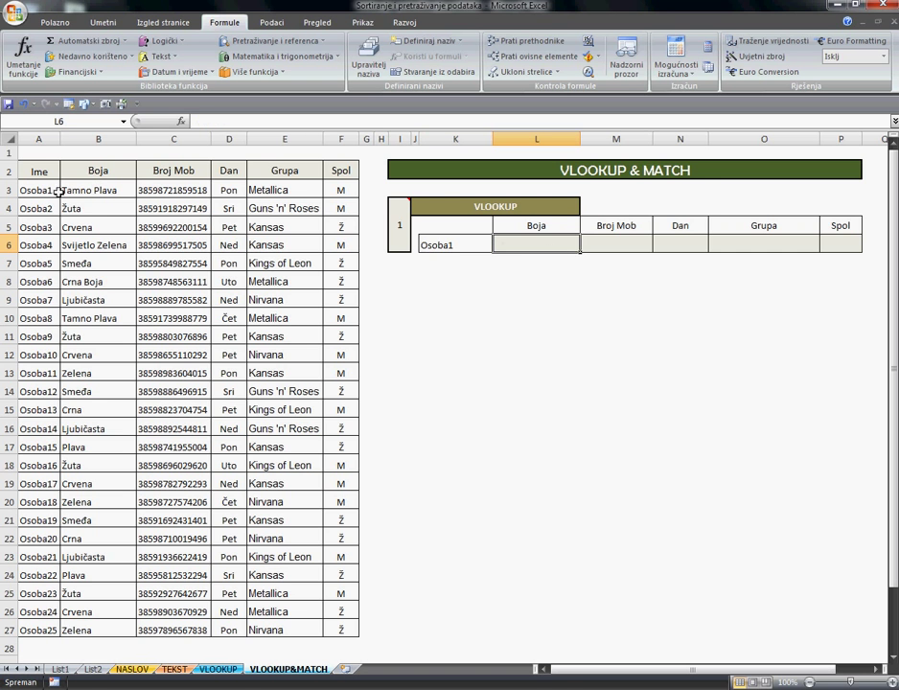
left_click(111, 191)
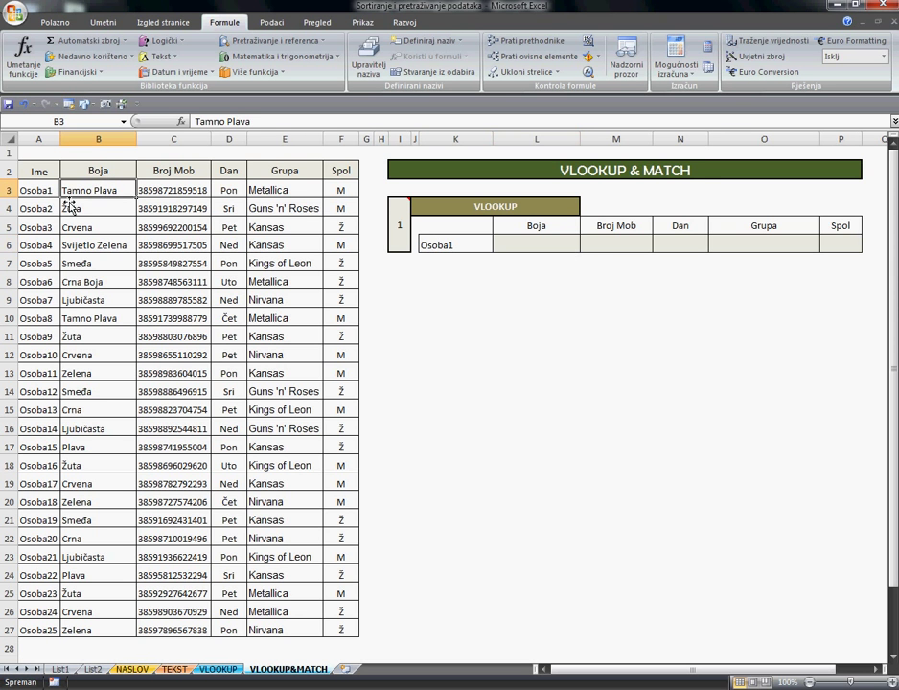
- Choose Osoba3 as the lookup name in cell K6
left_click(488, 249)
left_click(498, 245)
left_click(489, 276)
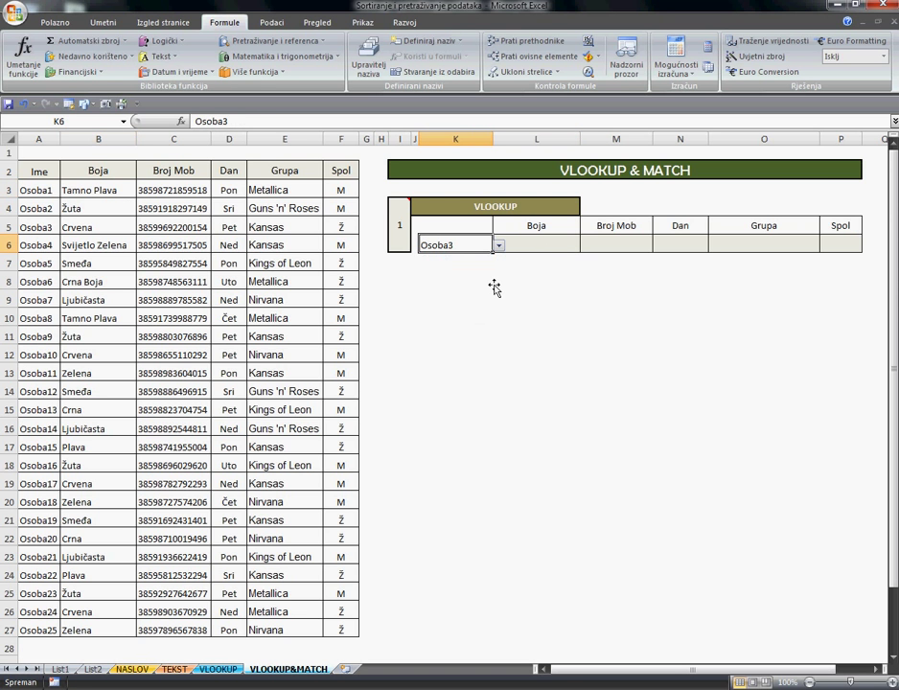
left_click(526, 253)
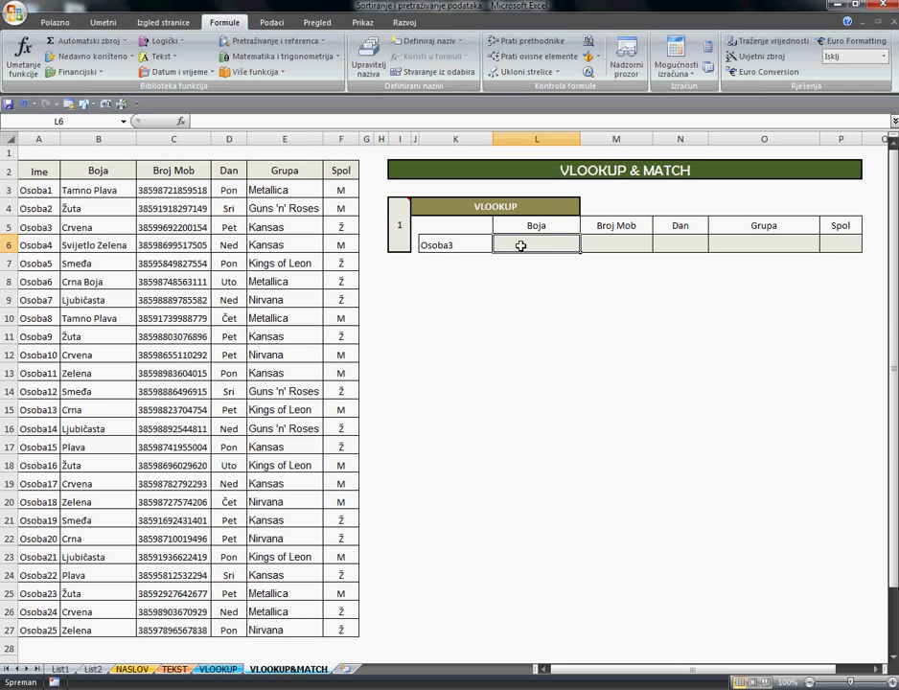
left_click(321, 43)
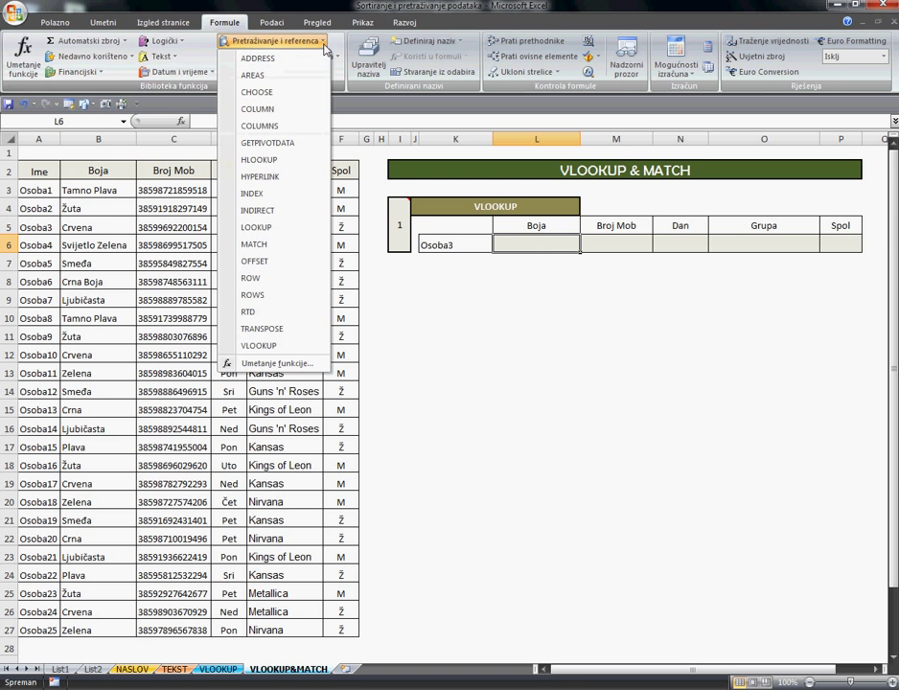
left_click(258, 347)
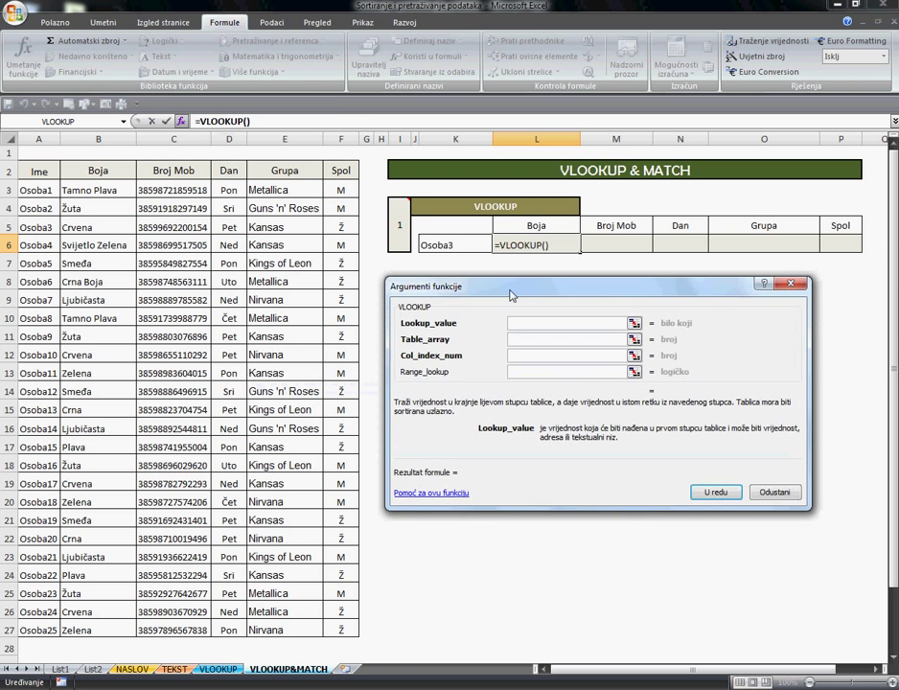
mouse_move(509, 292)
left_mouse_down()
mouse_move(542, 284)
mouse_move(505, 279)
left_mouse_up()
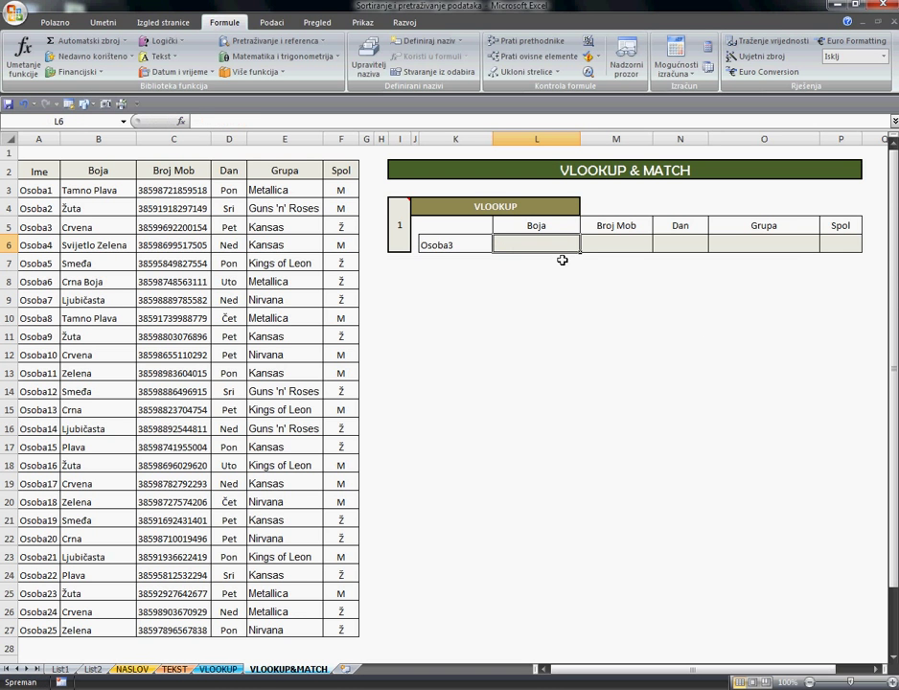
- Start a VLOOKUP formula in cell L6 under Boja with K6 as its Lookup_value argument
type("=vl")
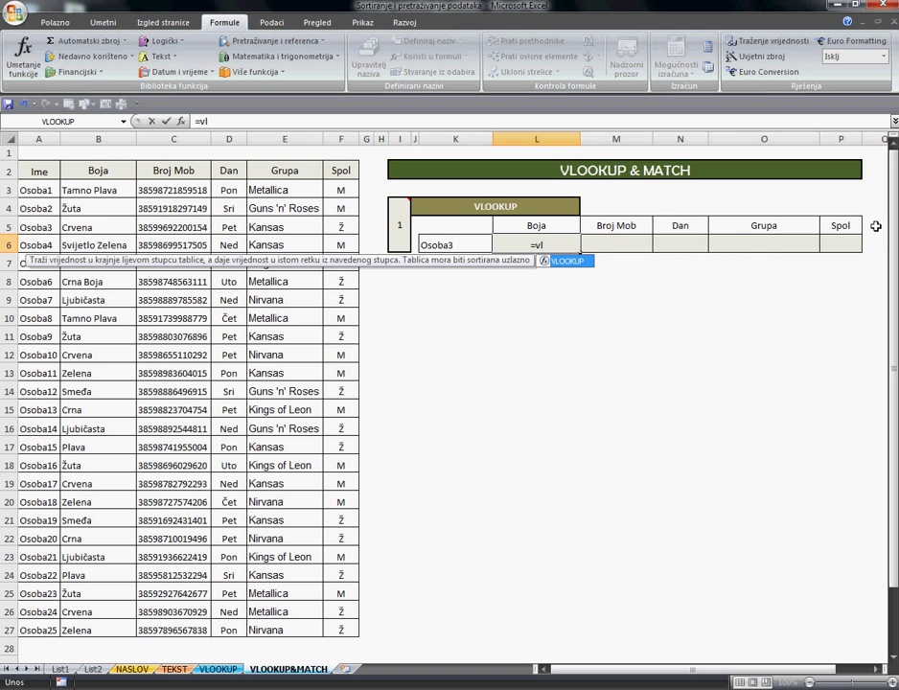
double_click(570, 261)
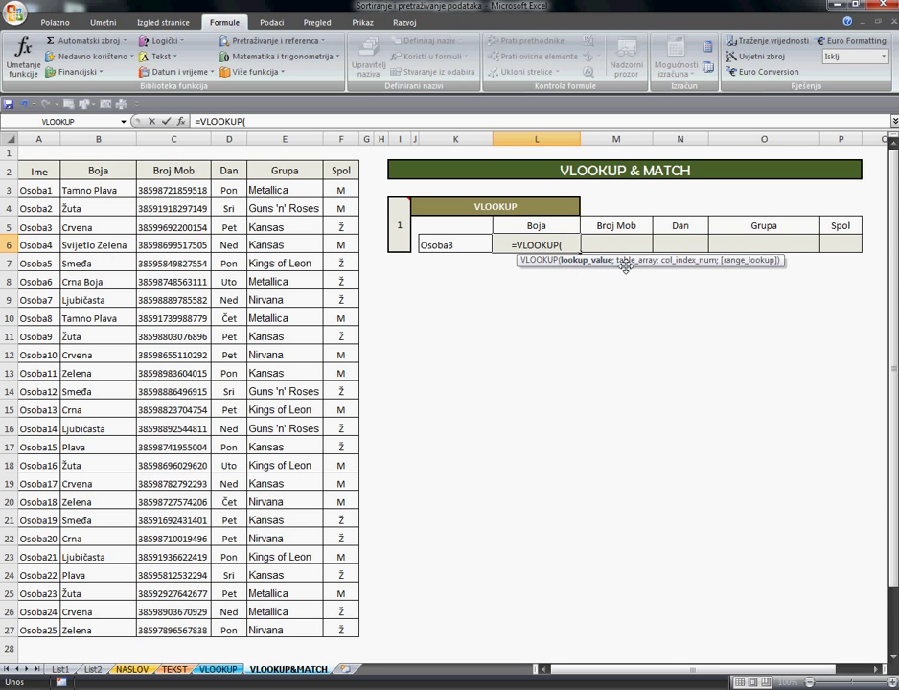
left_click(182, 122)
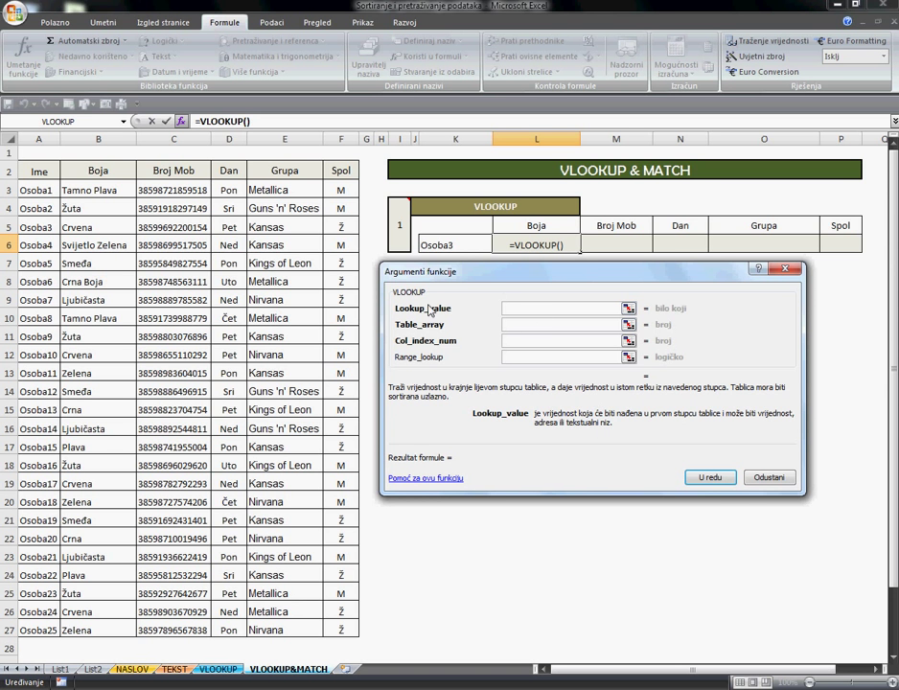
left_click(463, 247)
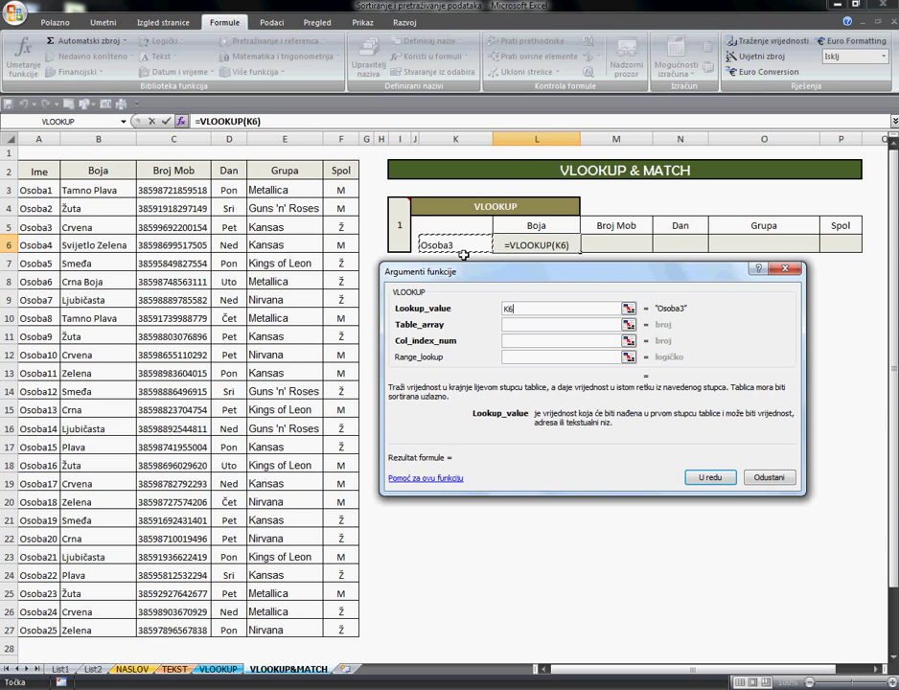
- Set the VLOOKUP's Table_array to A2:F27 and its Col_index_num to 2
left_click(515, 326)
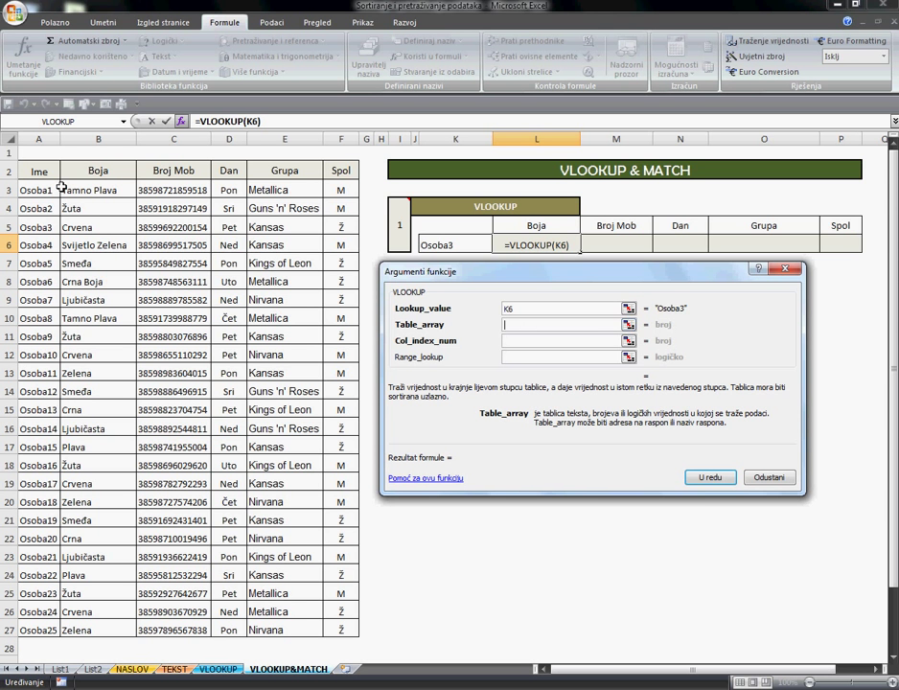
left_click_drag(40, 173, 345, 632)
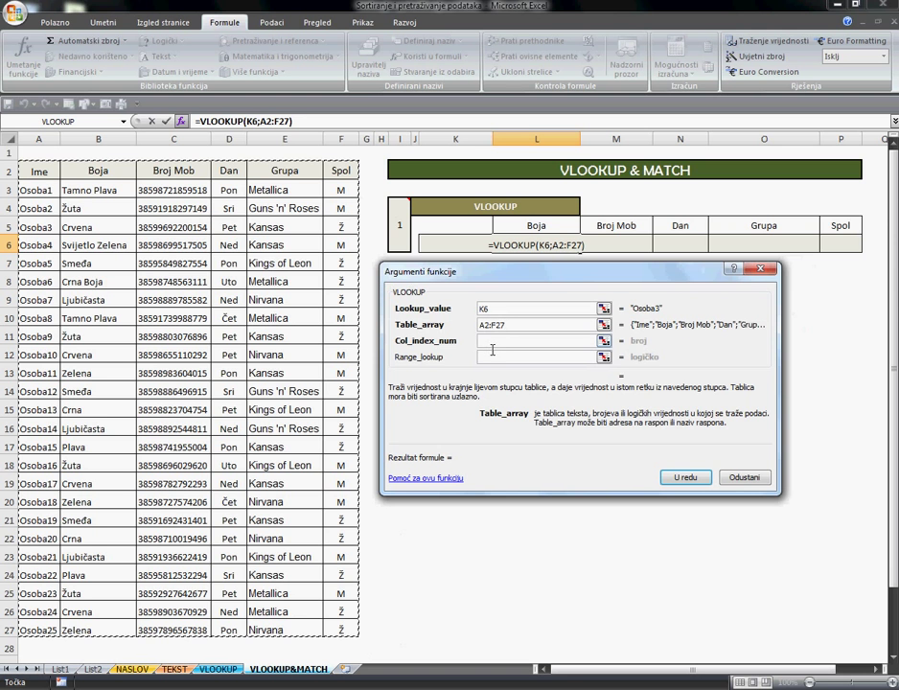
left_click(491, 347)
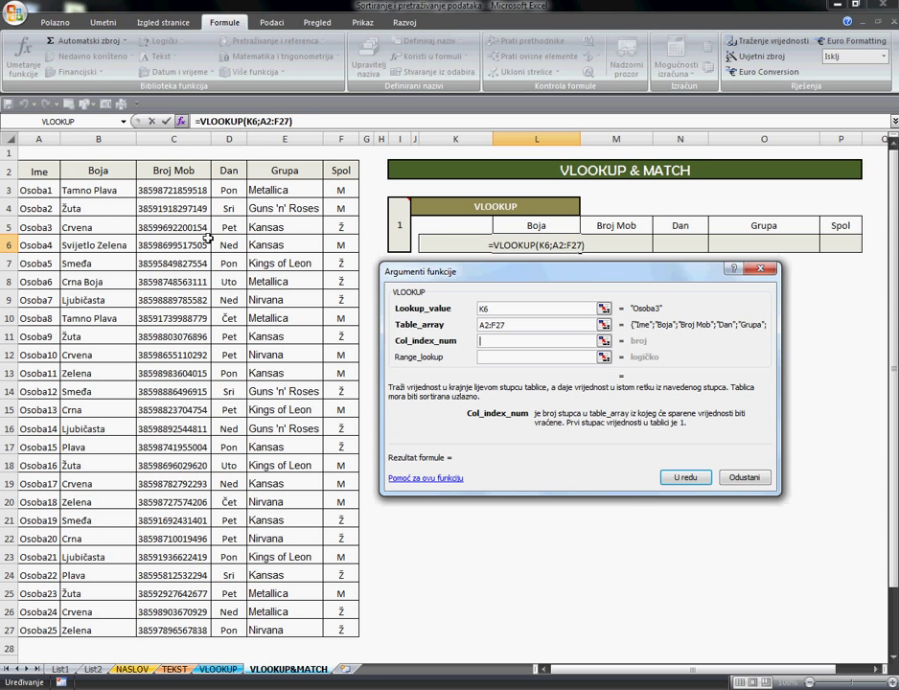
type("2")
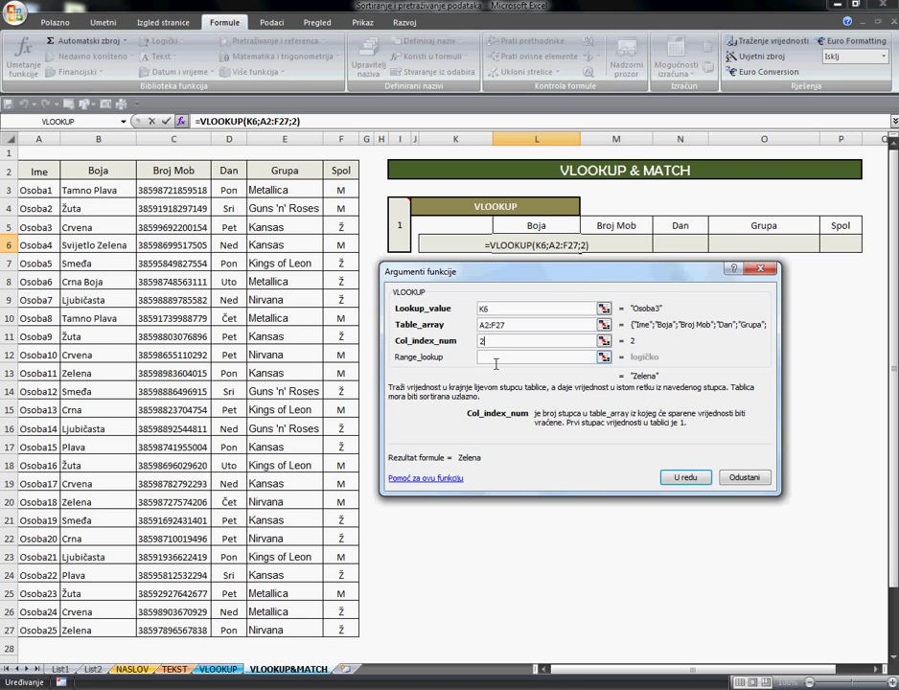
- Try 1 as the Range_lookup value, settle on 0 for an exact match, and complete the formula
left_click(495, 361)
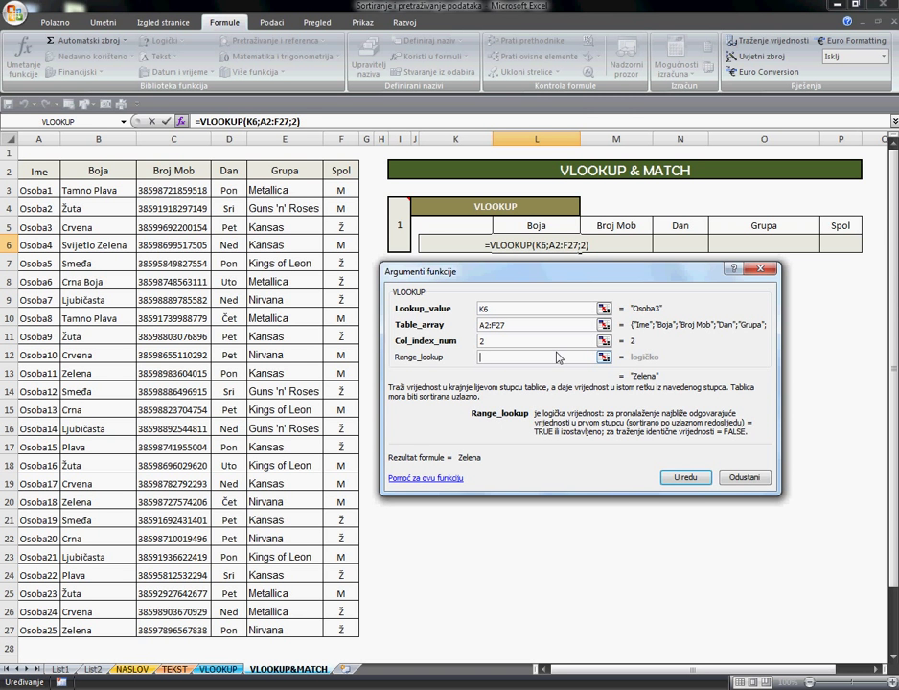
type("0")
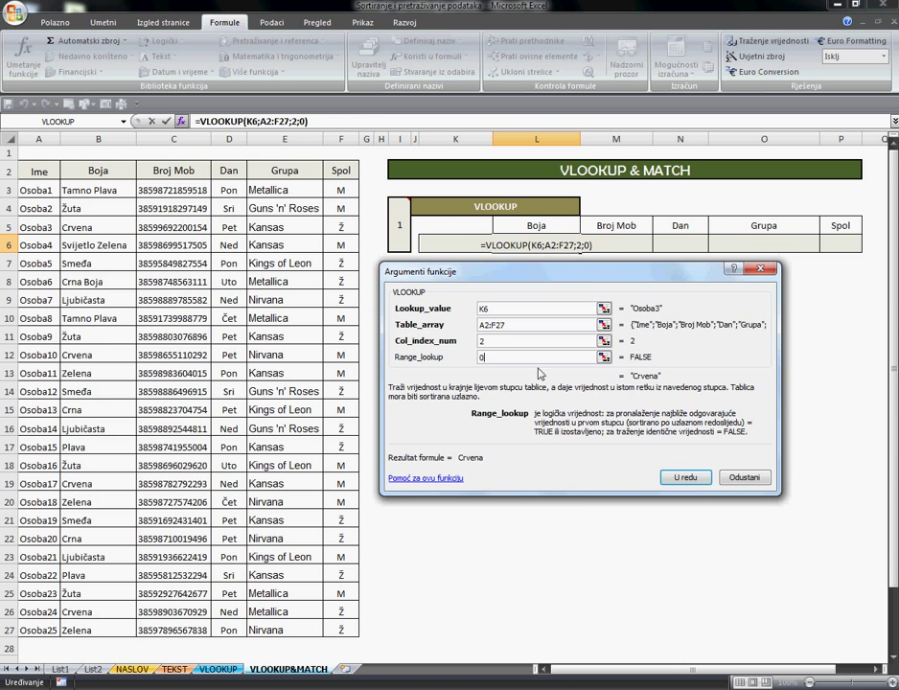
left_click_drag(488, 357, 464, 361)
type("1")
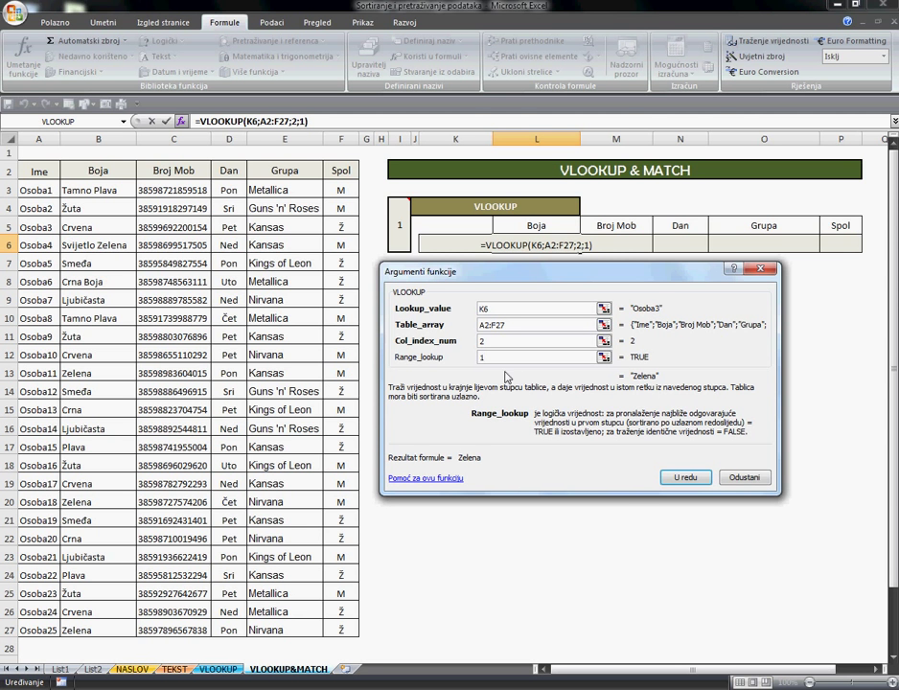
key("BackSpace")
type("0")
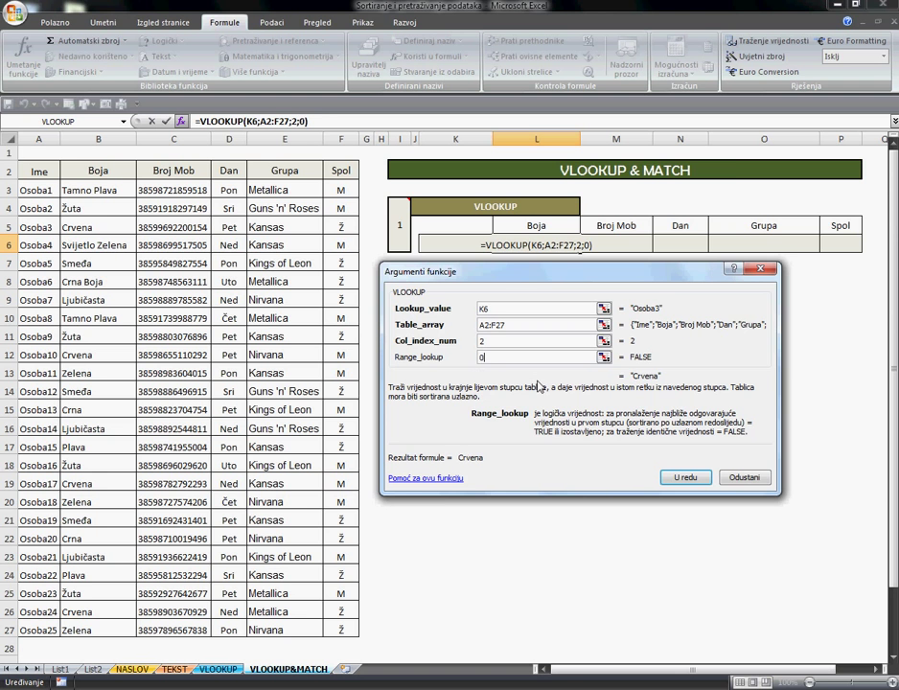
left_click(686, 478)
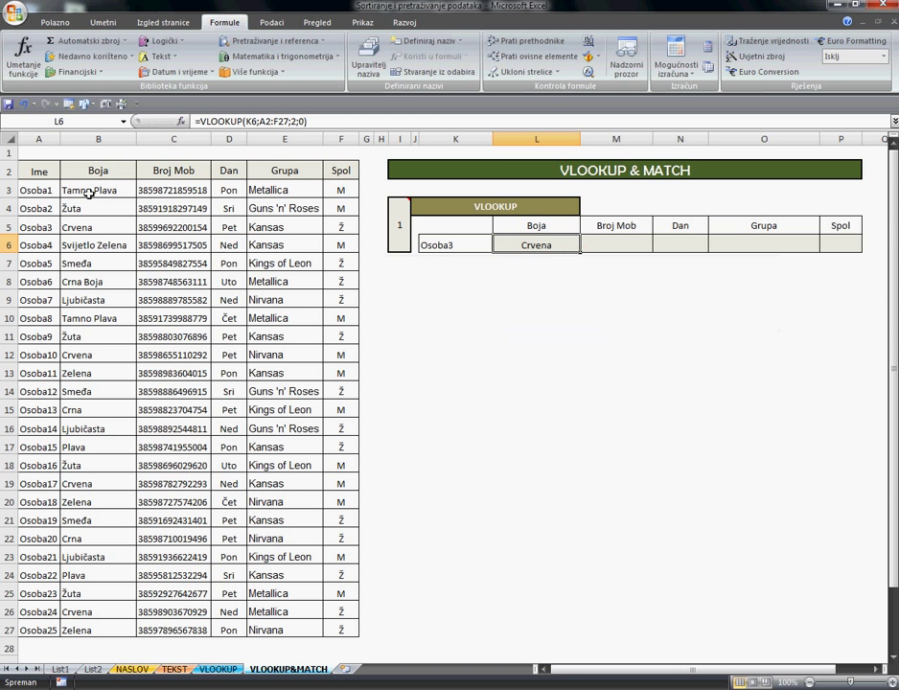
- Change the lookup name in cell K6 to Osoba6 to test the Boja formula
left_click(39, 192)
left_click(484, 247)
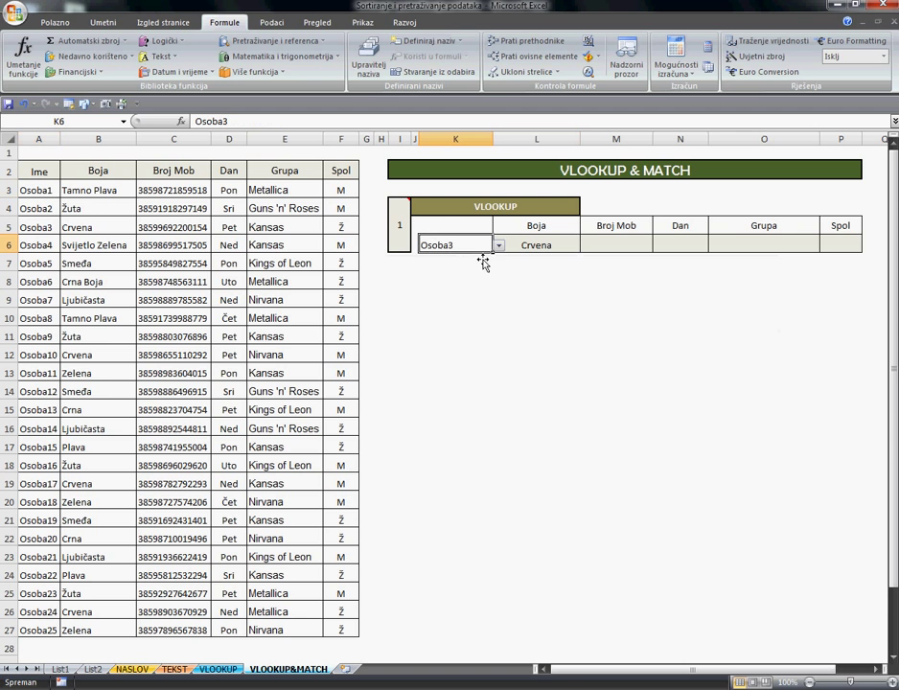
left_click(498, 246)
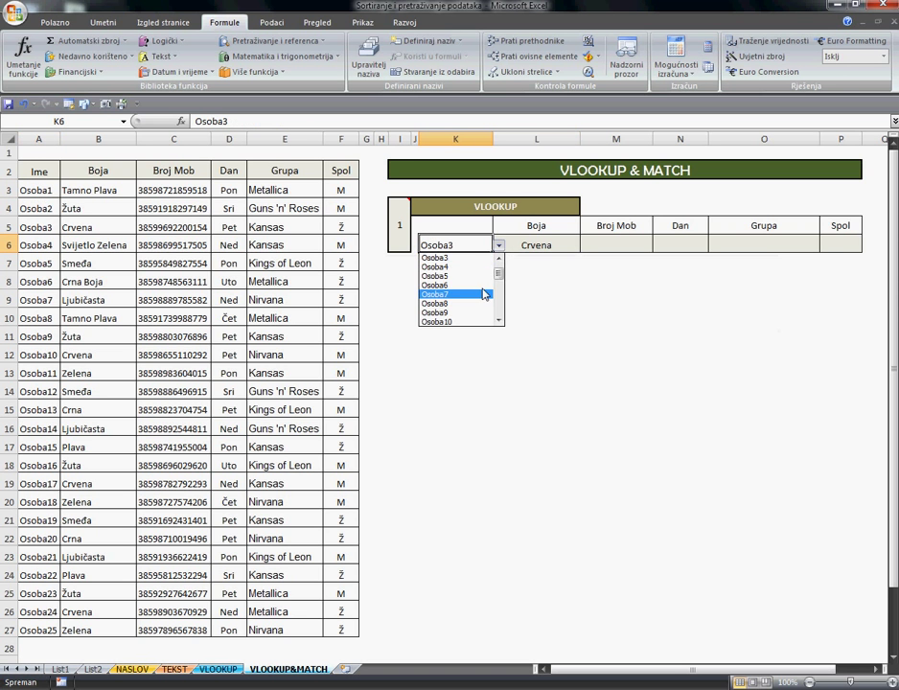
left_click(479, 301)
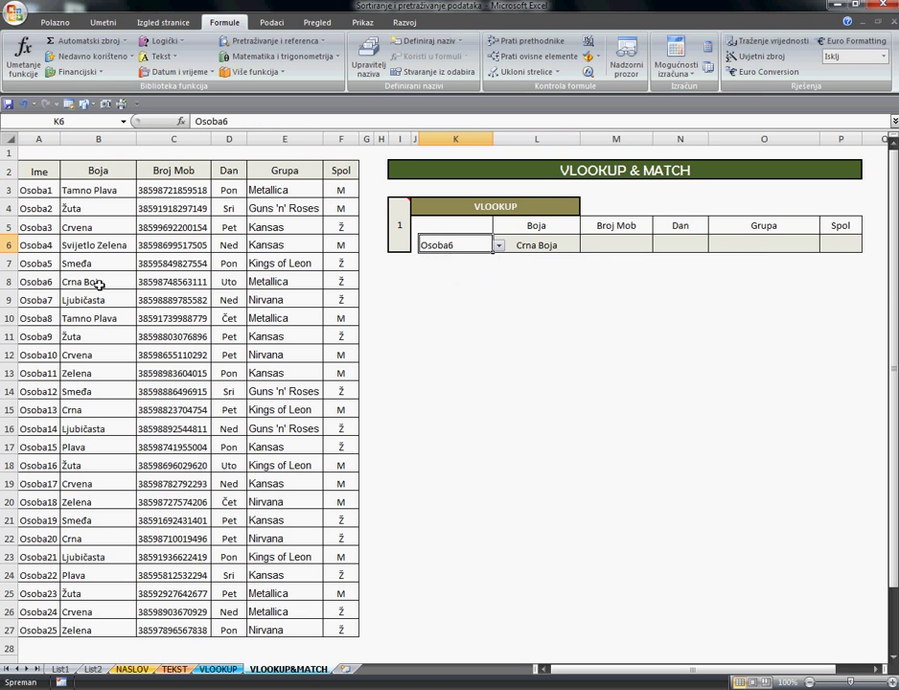
- Change the lookup name in cell K6 to Osoba10 and compare the Boja result with that person's row in the source table
left_click(101, 284)
left_click(486, 248)
left_click(498, 246)
left_click(484, 294)
left_click(112, 362)
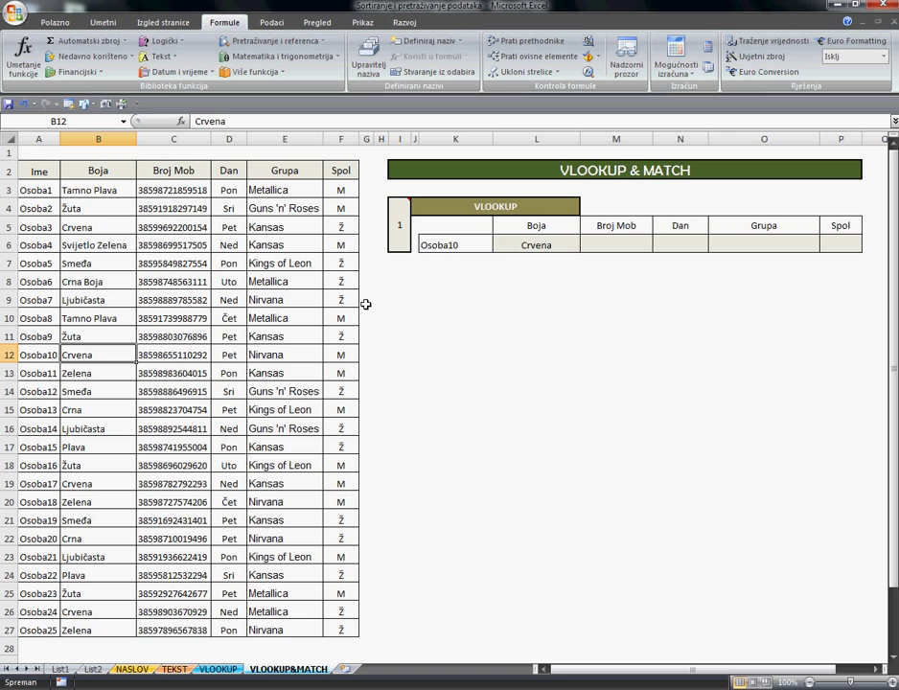
- Change the lookup name in cell K6 to Osoba1 and check the Boja formula in L6
left_click(465, 247)
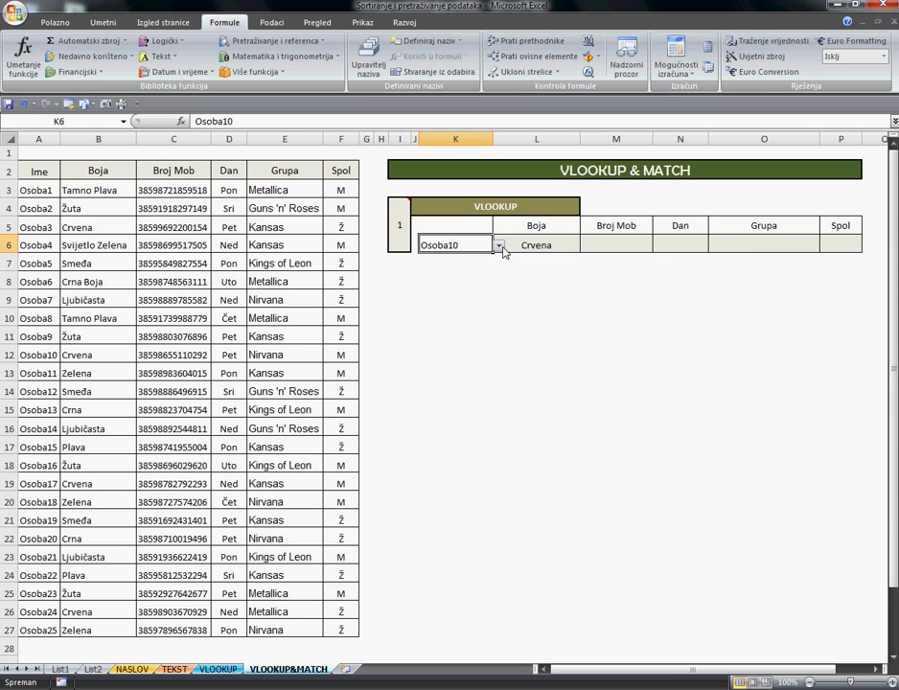
left_click(498, 247)
left_click_drag(498, 279, 493, 261)
left_click(484, 258)
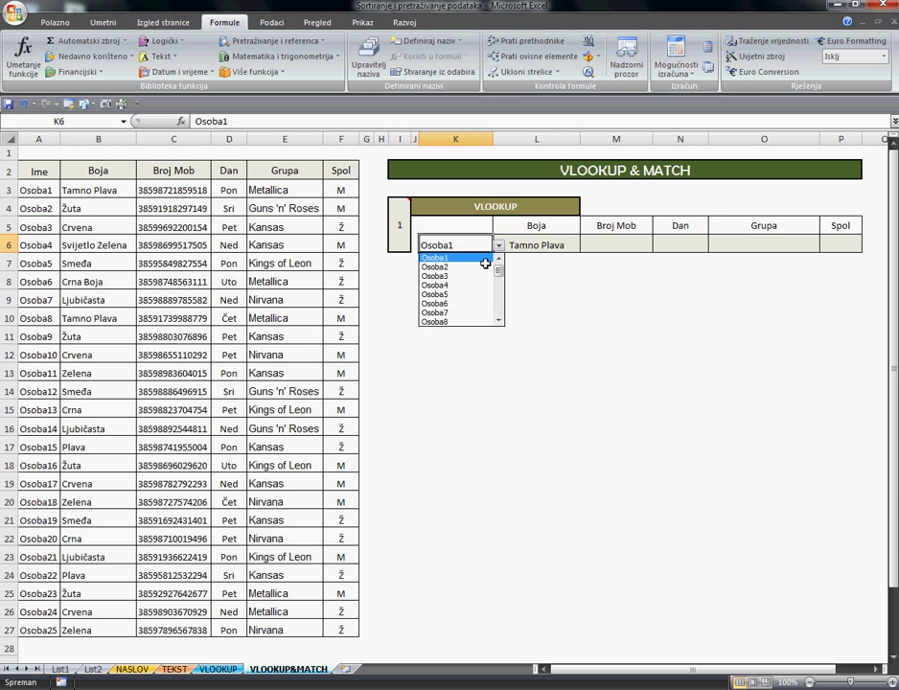
left_click(622, 251)
left_click(568, 247)
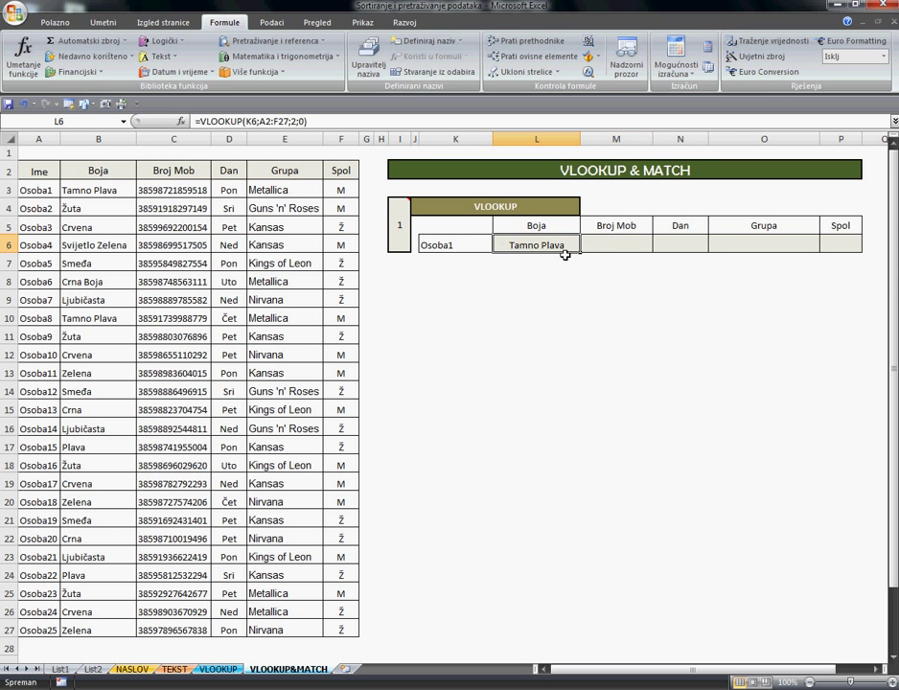
left_click(620, 249)
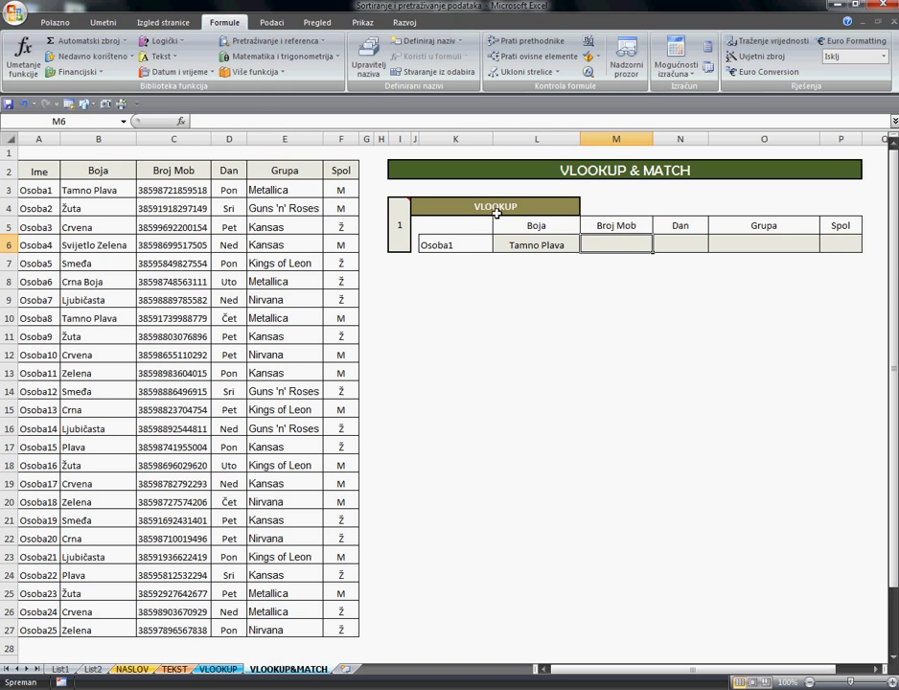
left_click(276, 41)
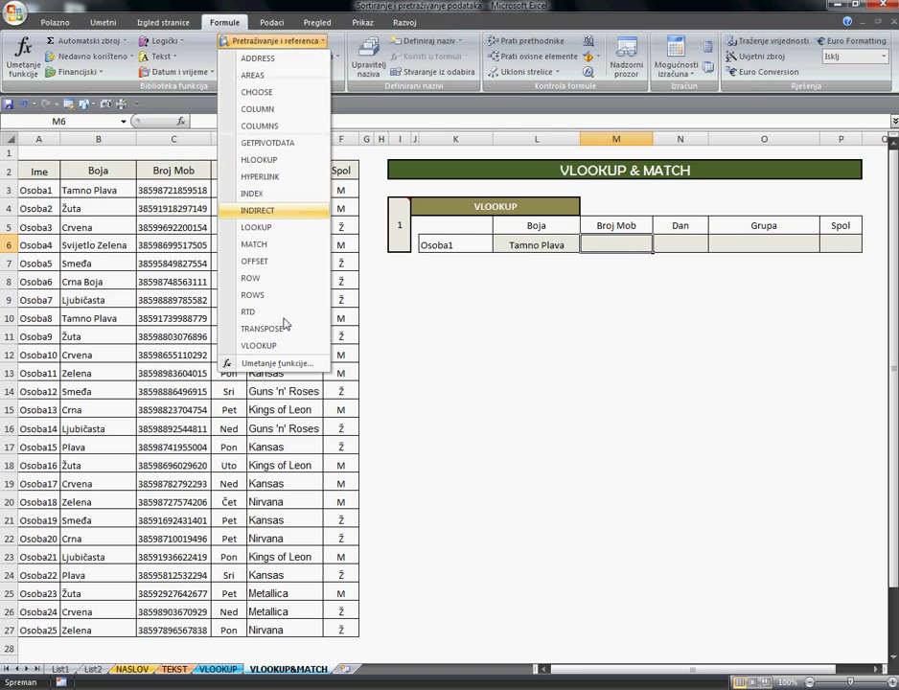
left_click(260, 345)
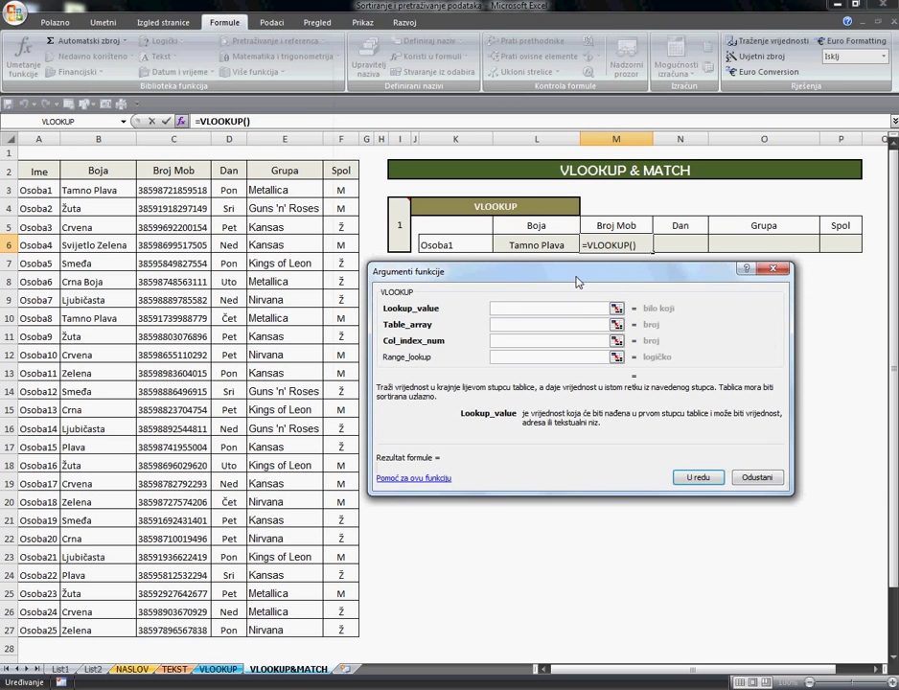
left_click_drag(578, 281, 597, 277)
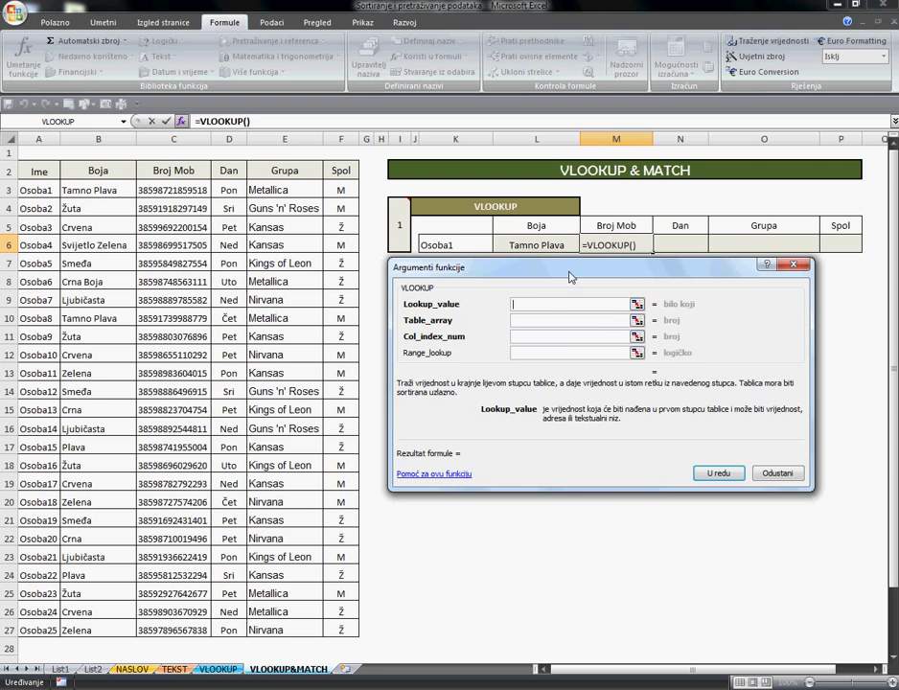
left_click_drag(569, 275, 568, 276)
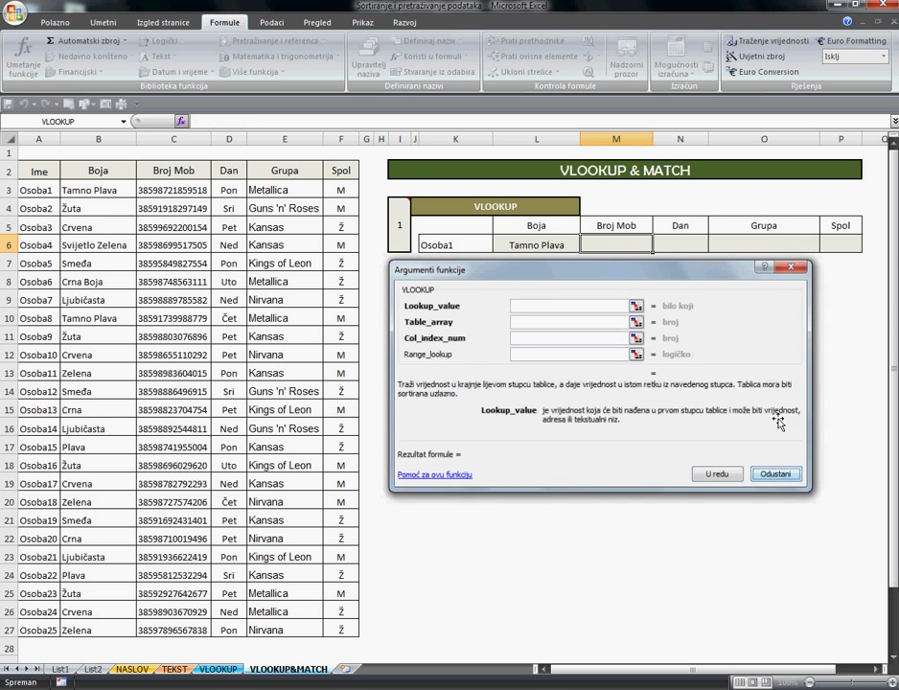
left_click(776, 474)
- Start a VLOOKUP formula in cell N6 under Dan with K6 as Lookup_value and A2:F27 as Table_array
left_click(692, 247)
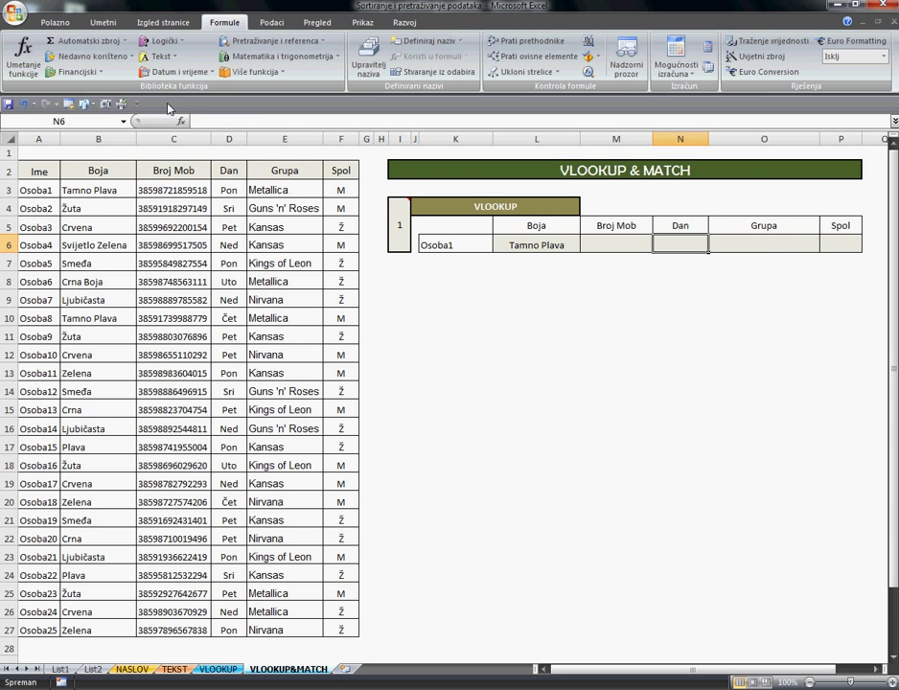
left_click(273, 41)
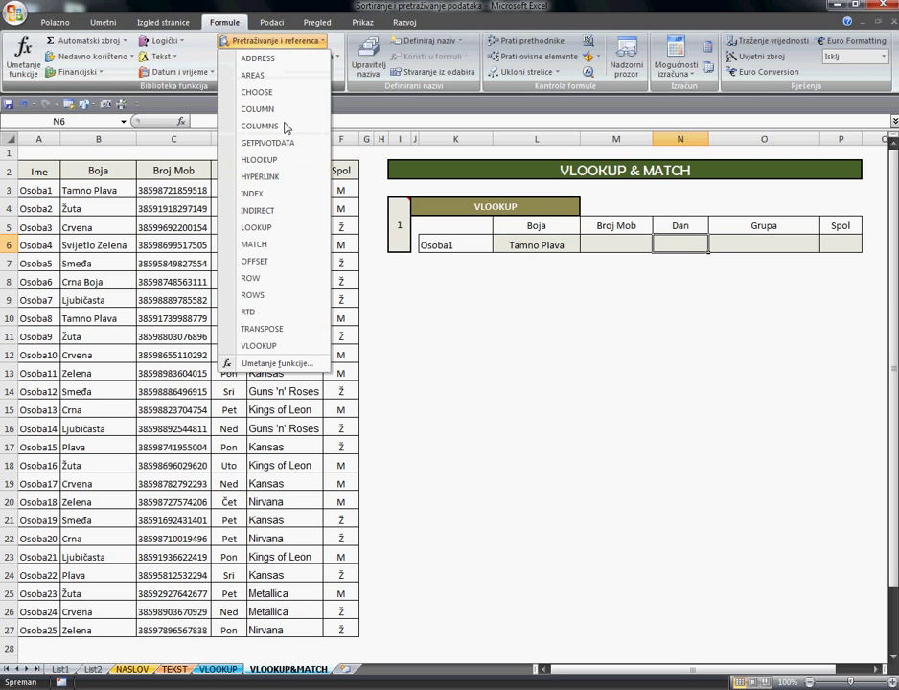
left_click(259, 346)
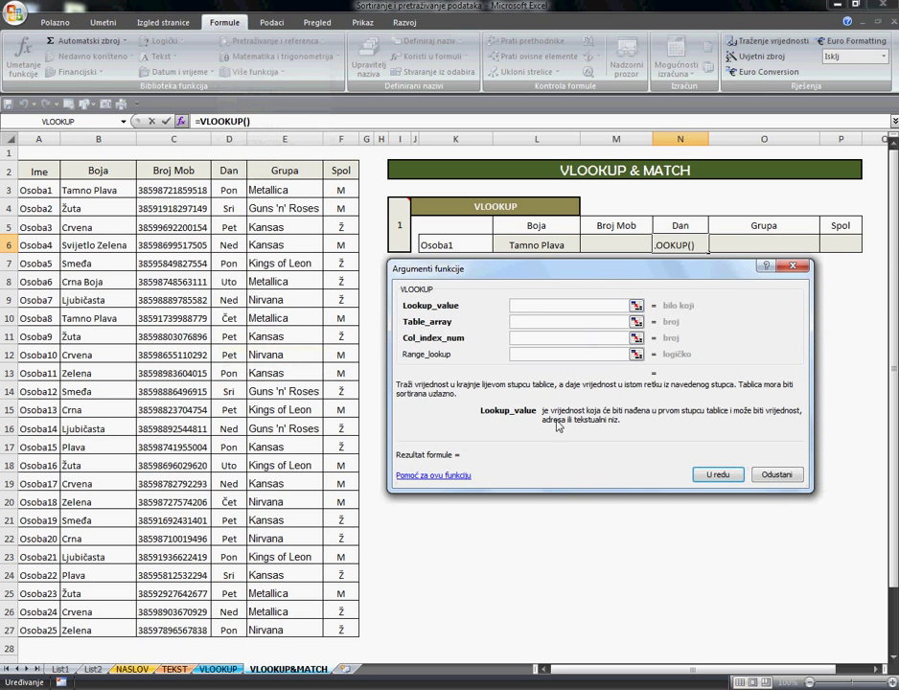
left_click(452, 247)
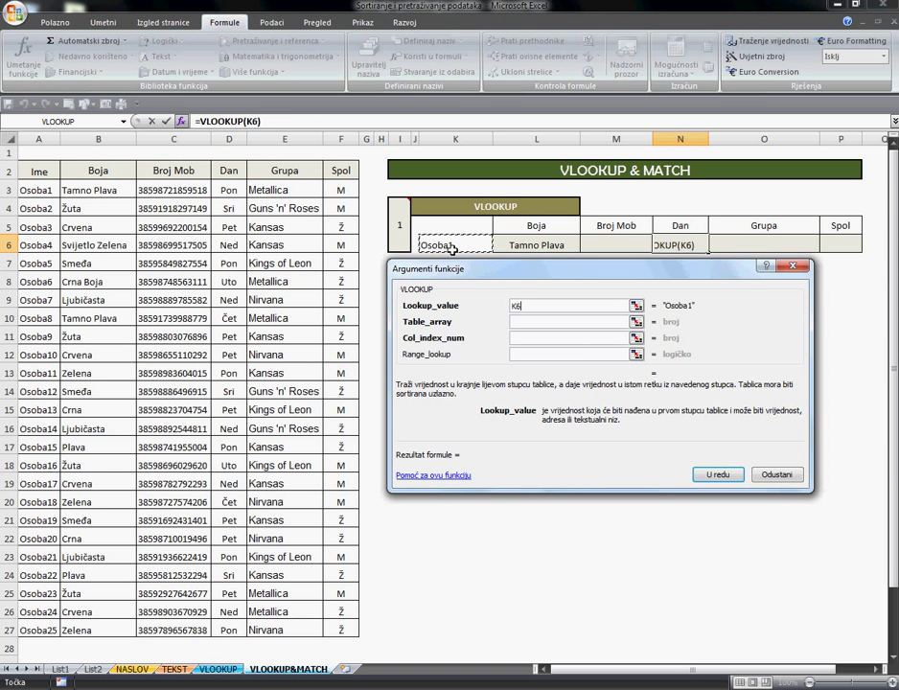
left_click(541, 322)
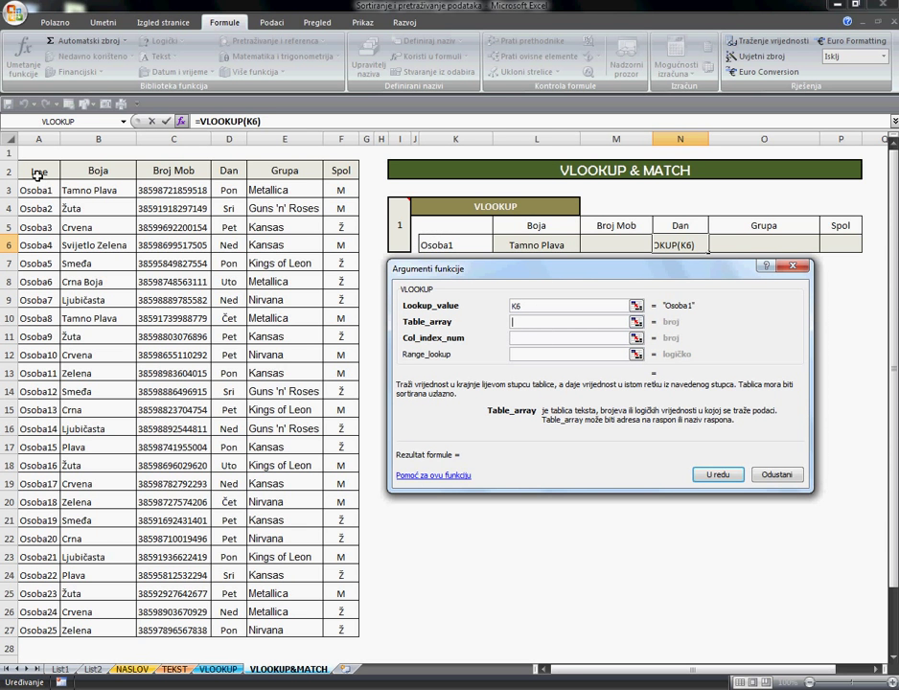
left_click_drag(40, 171, 342, 635)
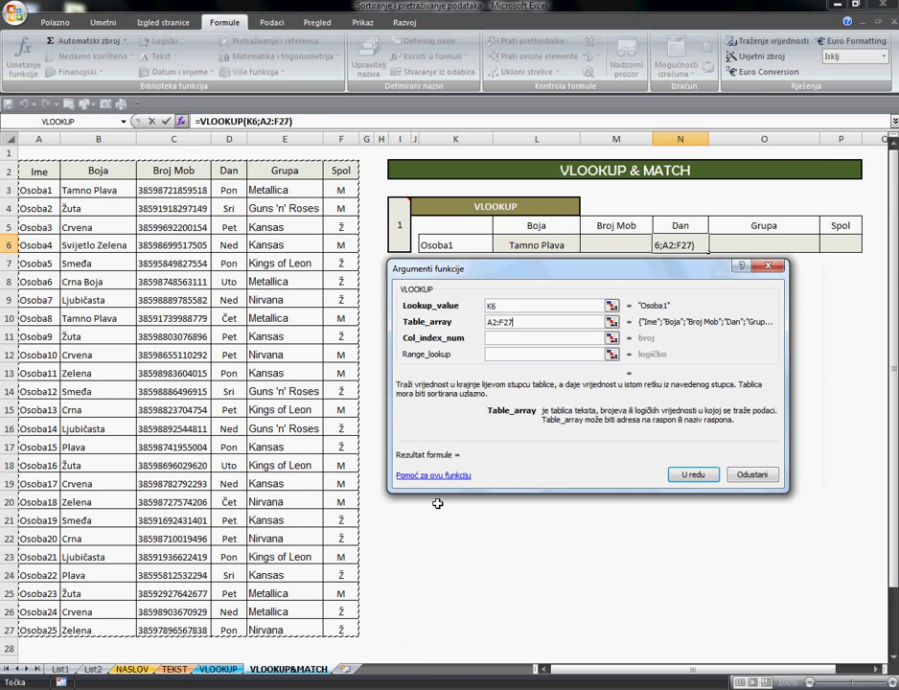
- Set the Dan formula's Col_index_num to 4 and Range_lookup to 0, and complete it
left_click(504, 341)
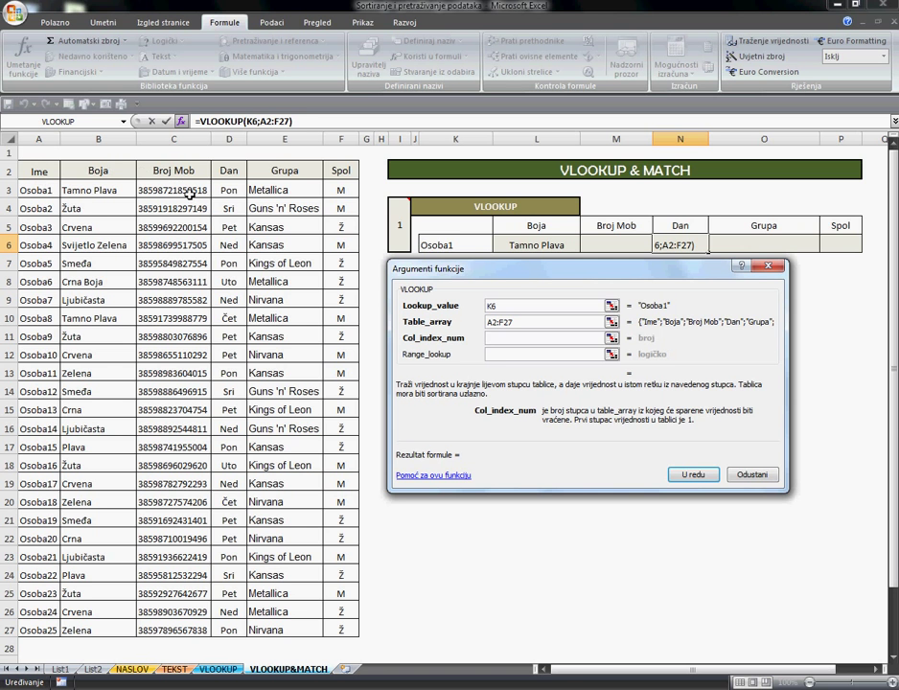
type("4")
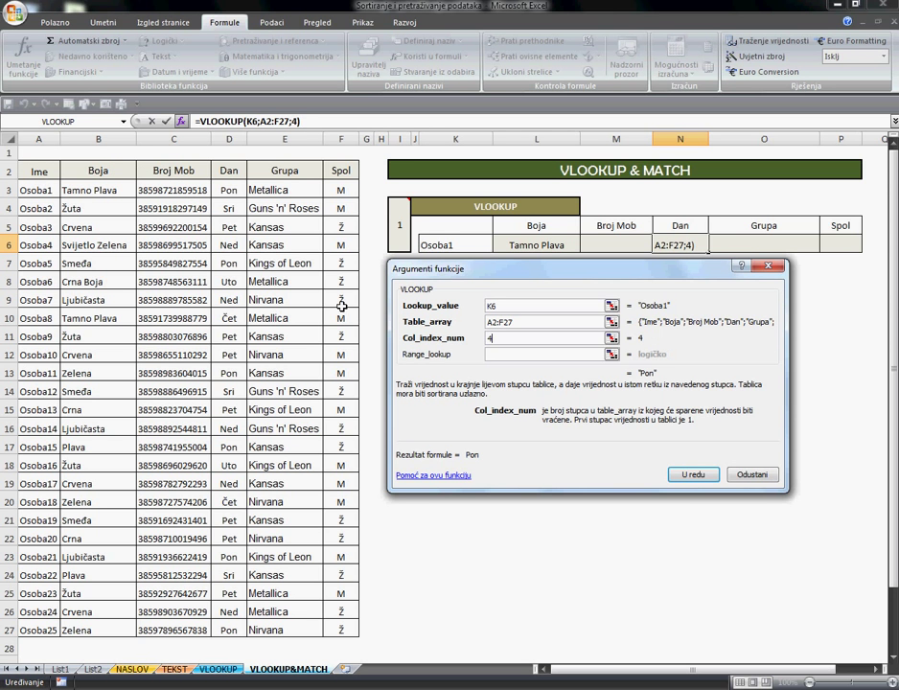
left_click(500, 360)
type("0")
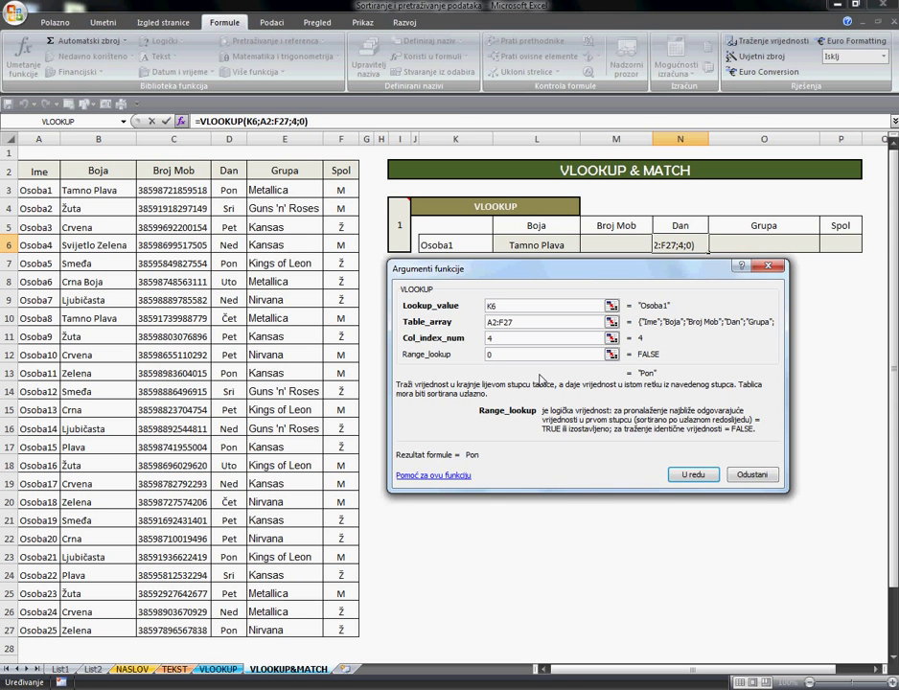
left_click(692, 475)
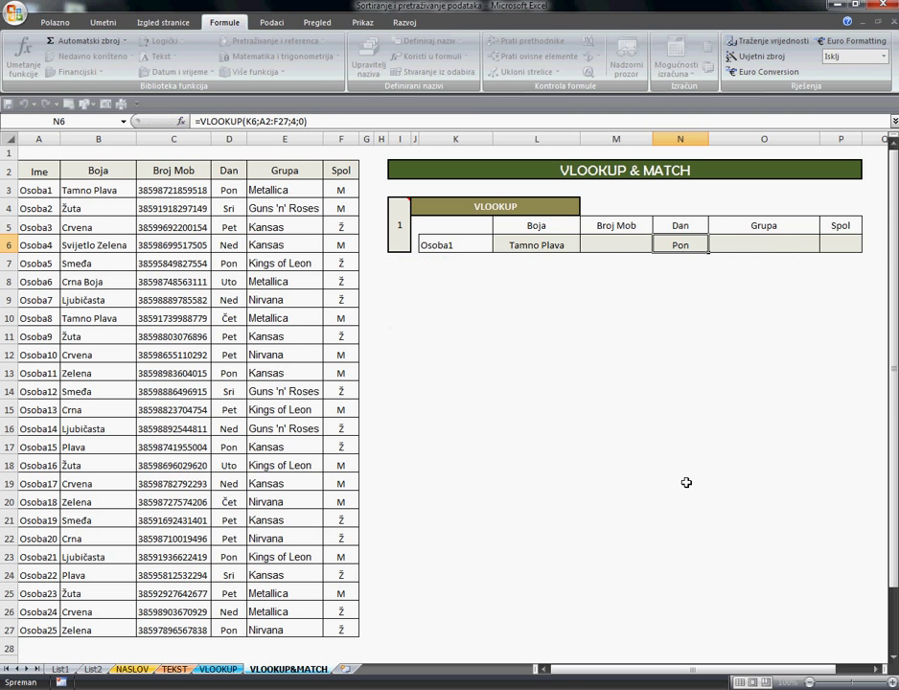
- Change the lookup name in cell K6 to Osoba3 to test the Boja and Dan formulas
left_click(483, 247)
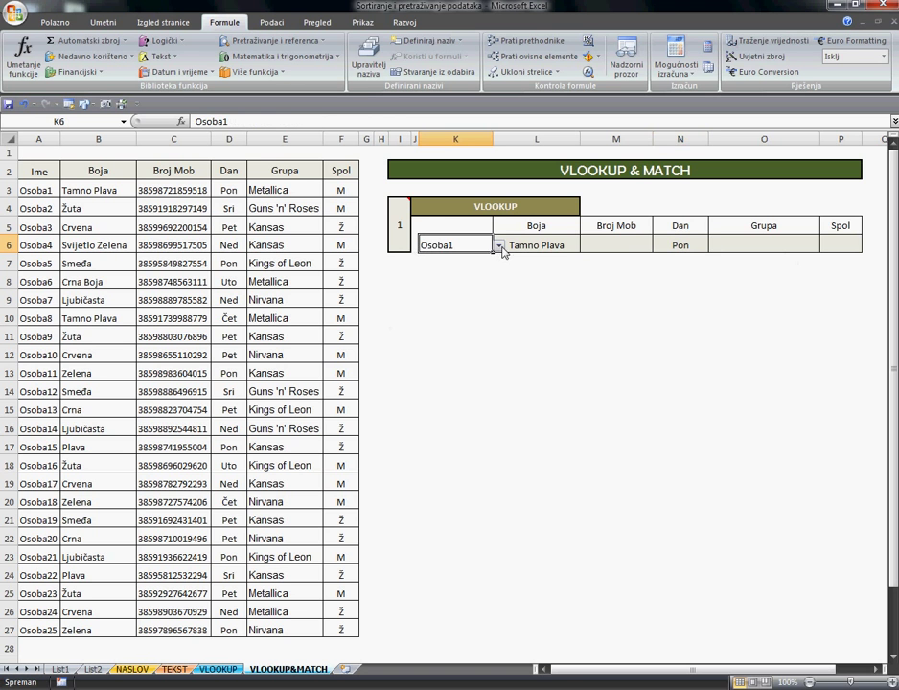
left_click(499, 246)
left_click(484, 276)
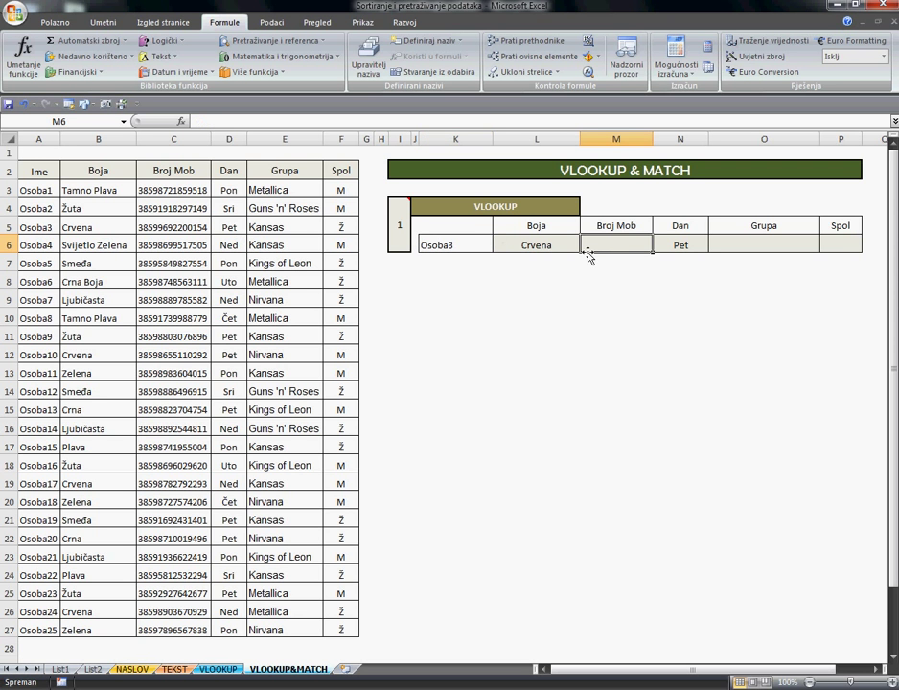
left_click(472, 232)
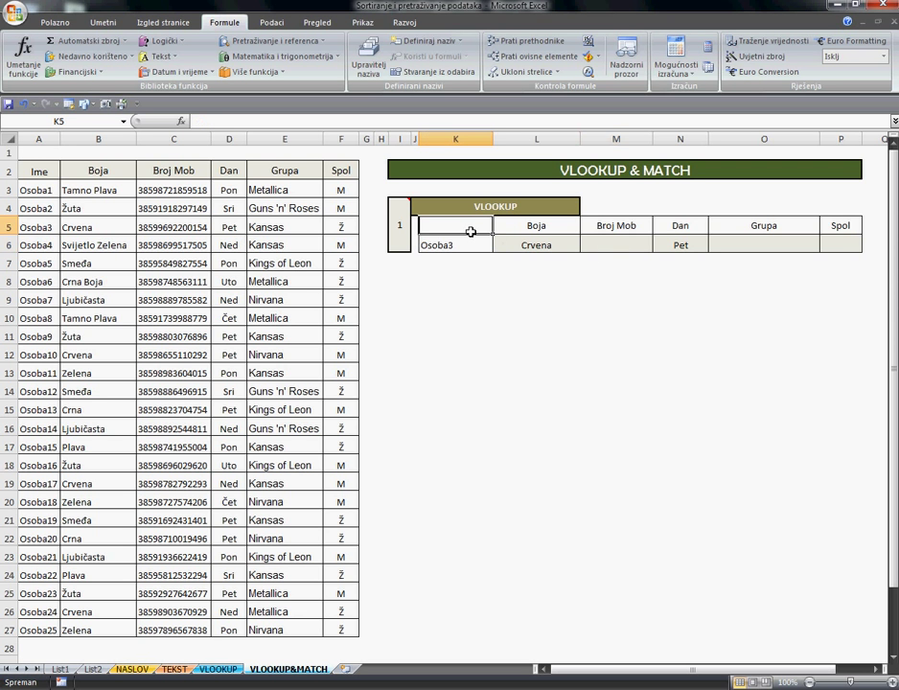
left_click(628, 247)
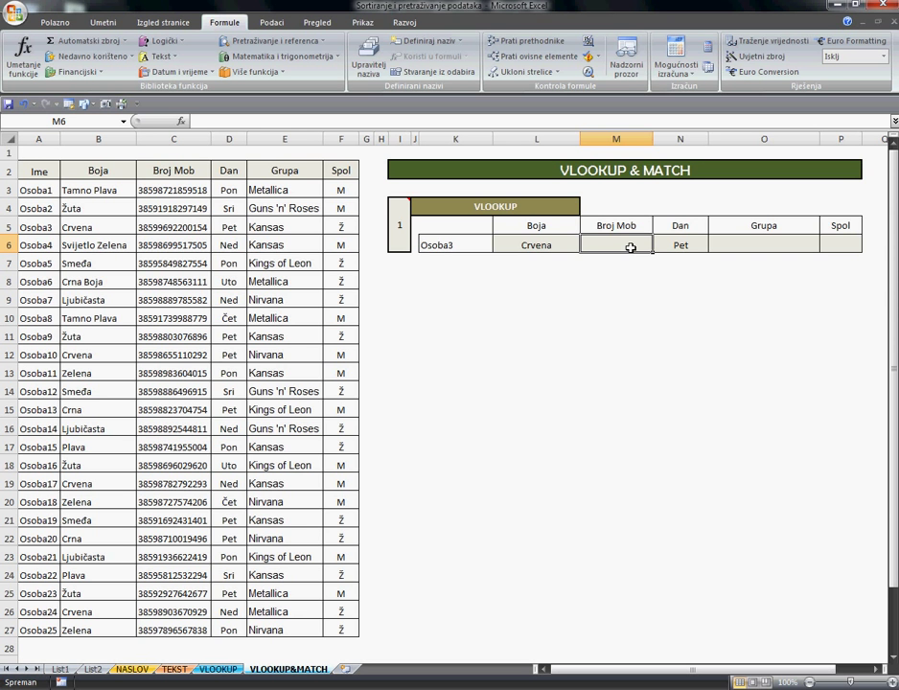
- Review the arguments and referenced ranges of the VLOOKUP formula in cell N6, leaving the formula as it is
left_click(682, 249)
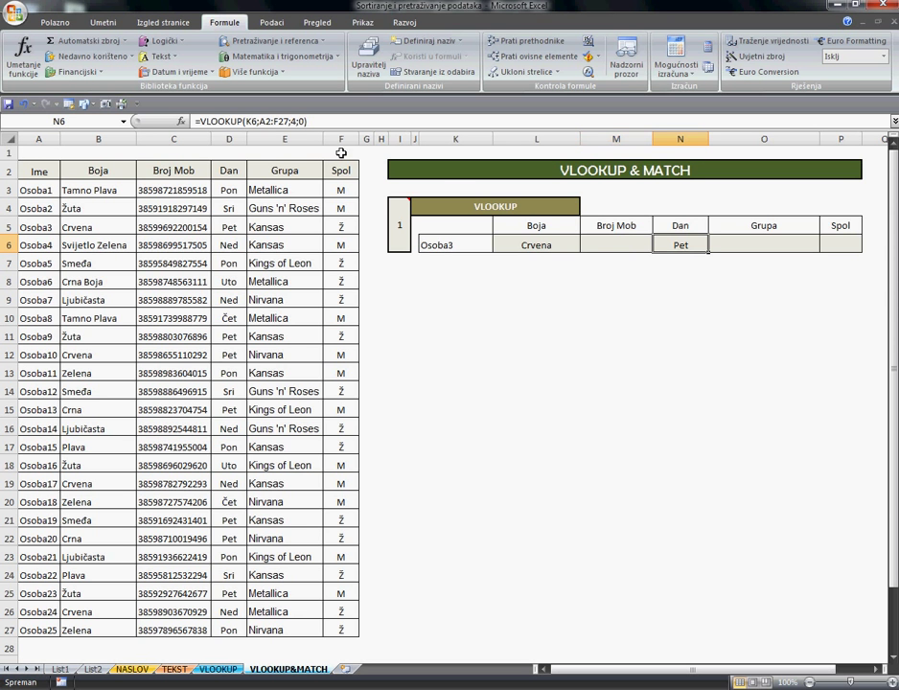
left_click(307, 125)
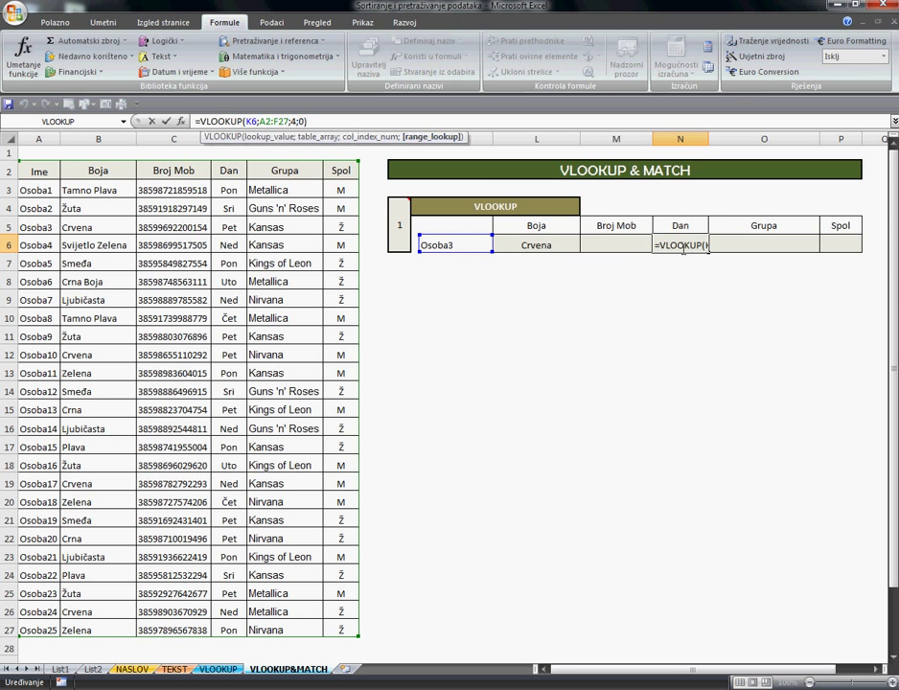
key("Return")
left_click(723, 246)
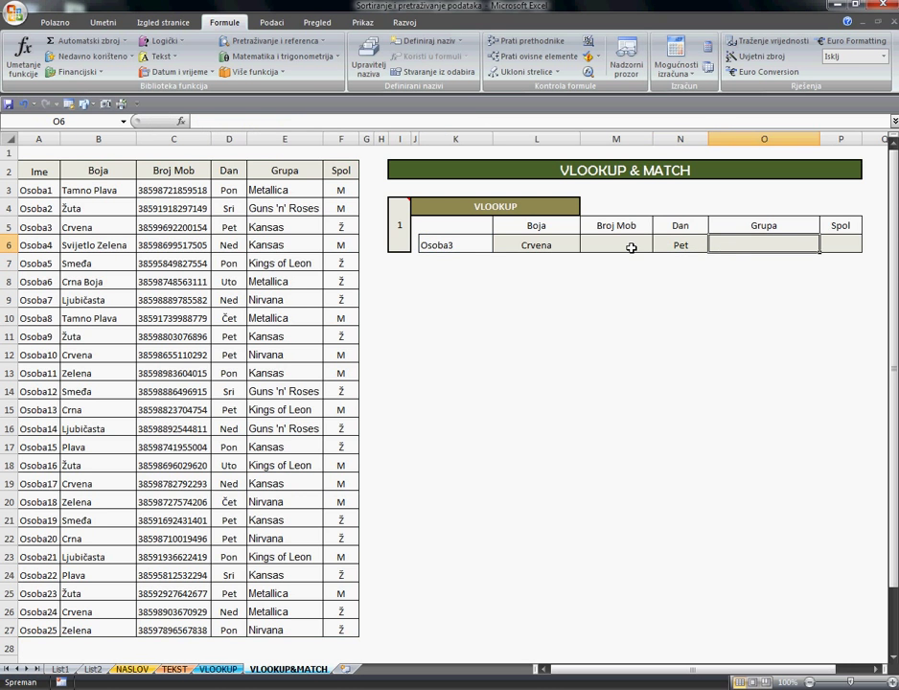
- Switch to the VLOOKUP sheet and examine the employee sales table, the Rezultat 1 column and the Kriterij Ocjenjivanja grades
left_click(218, 669)
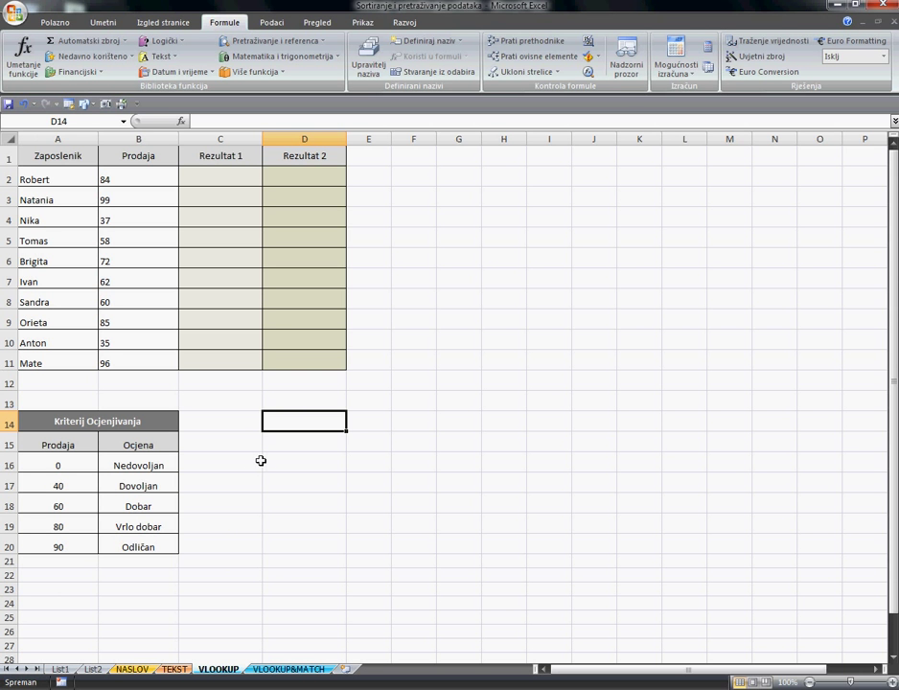
left_click(230, 391)
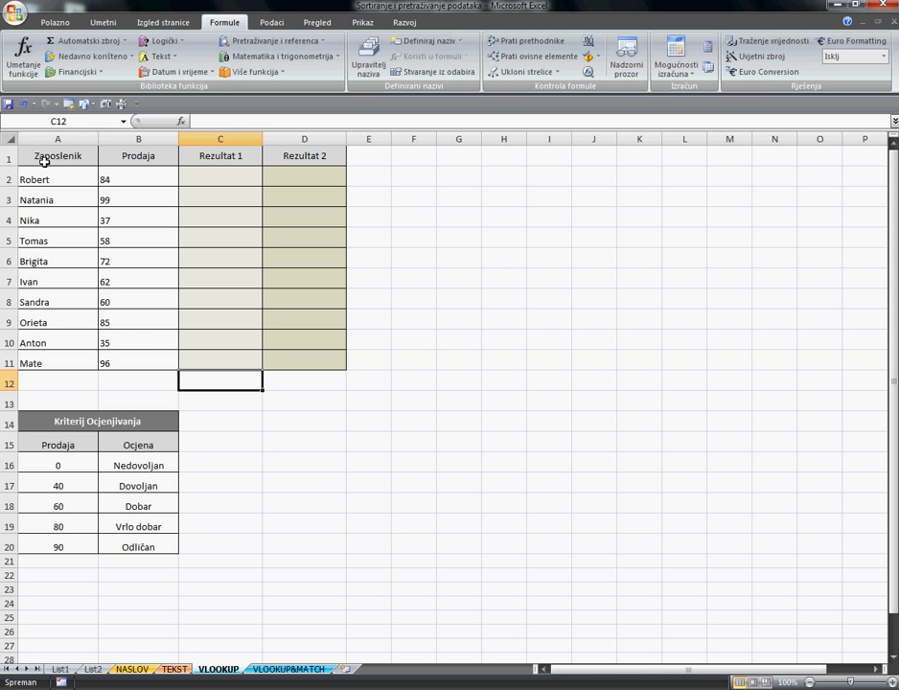
left_click_drag(46, 163, 146, 365)
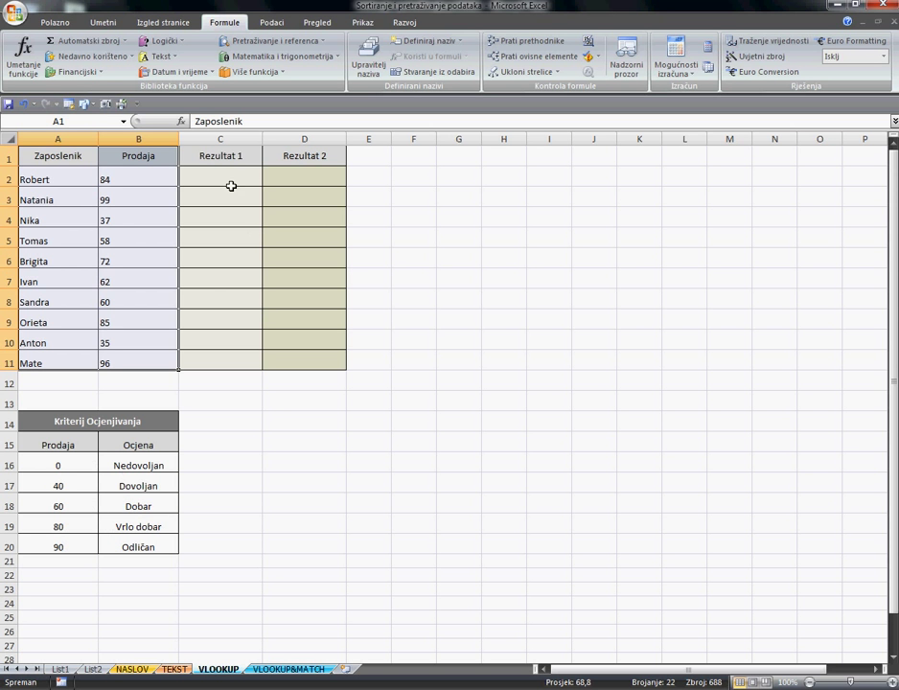
left_click_drag(233, 185, 233, 357)
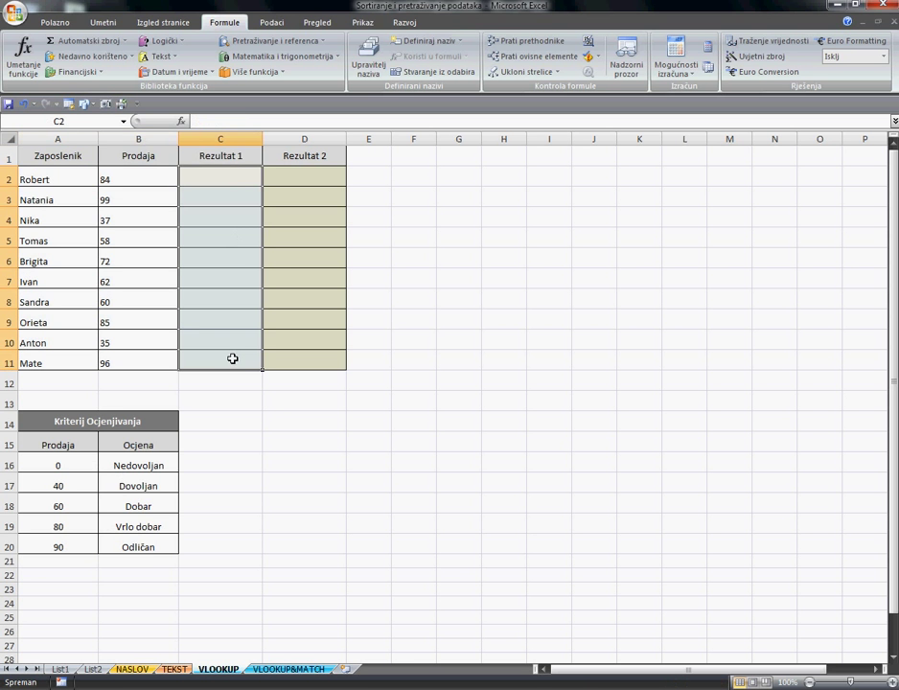
left_click_drag(149, 465, 148, 541)
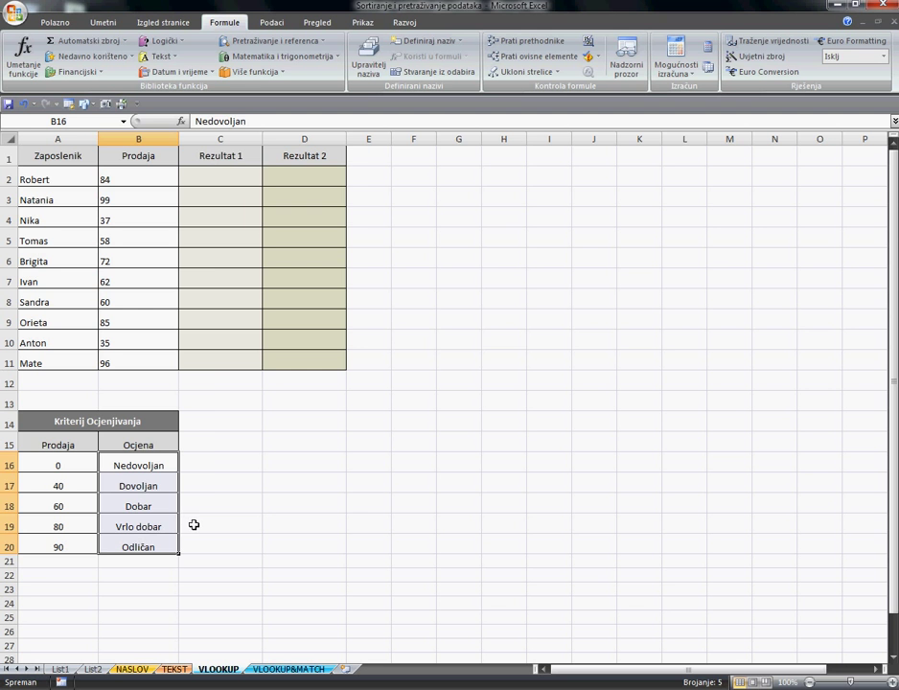
- Start a VLOOKUP formula in the first Rezultat 1 cell, C2, with Robert's sales cell B2 as the Lookup_value
left_click(214, 177)
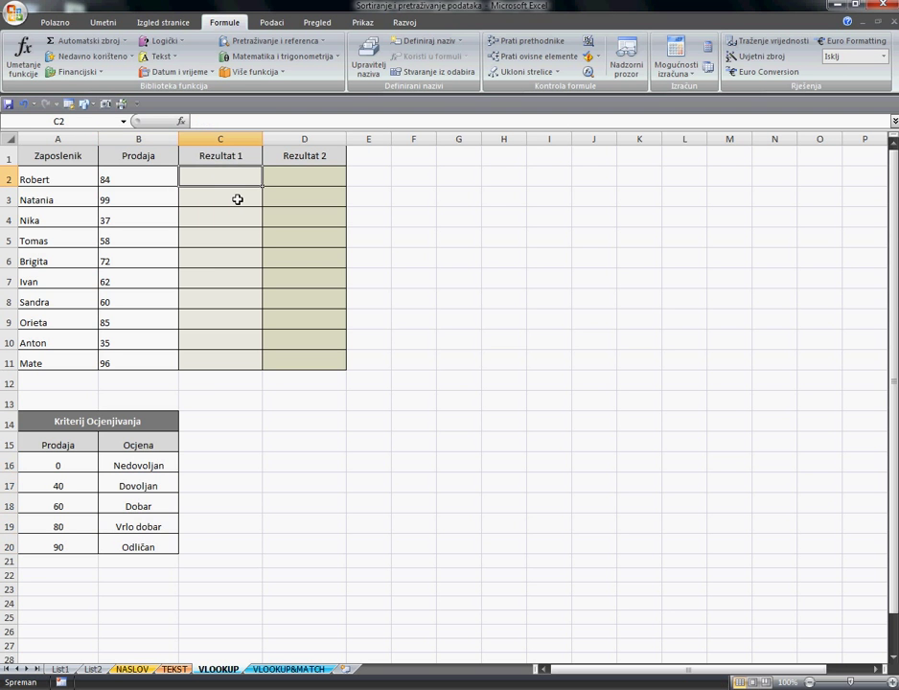
type("=")
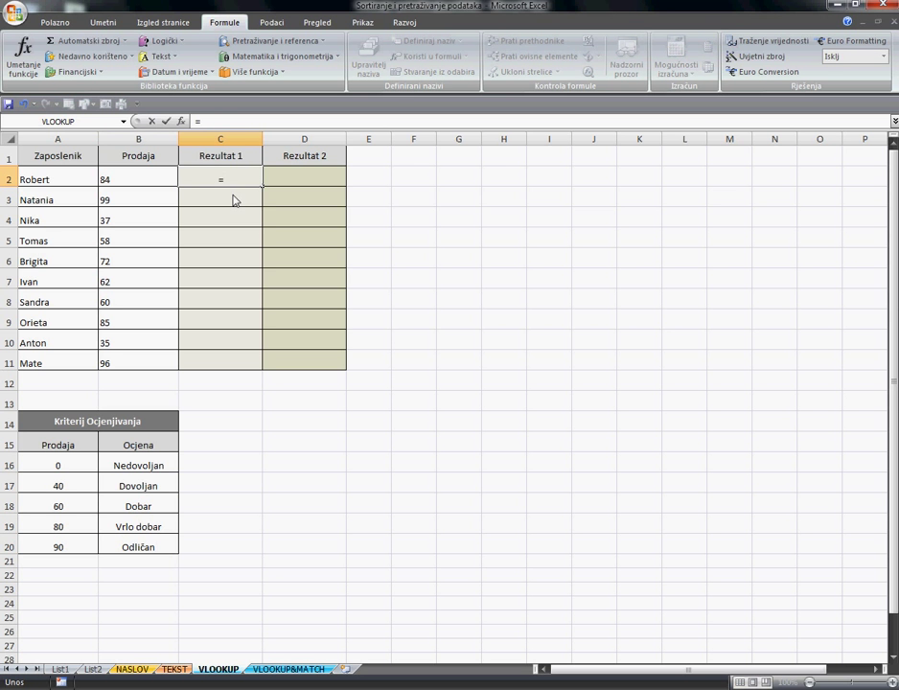
type("vl")
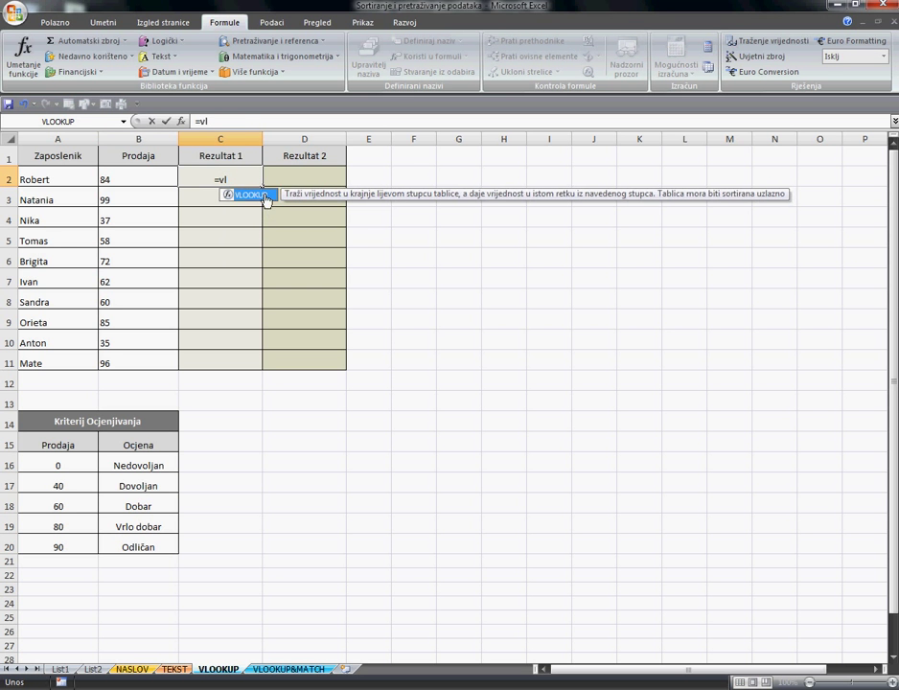
double_click(261, 195)
left_click(182, 125)
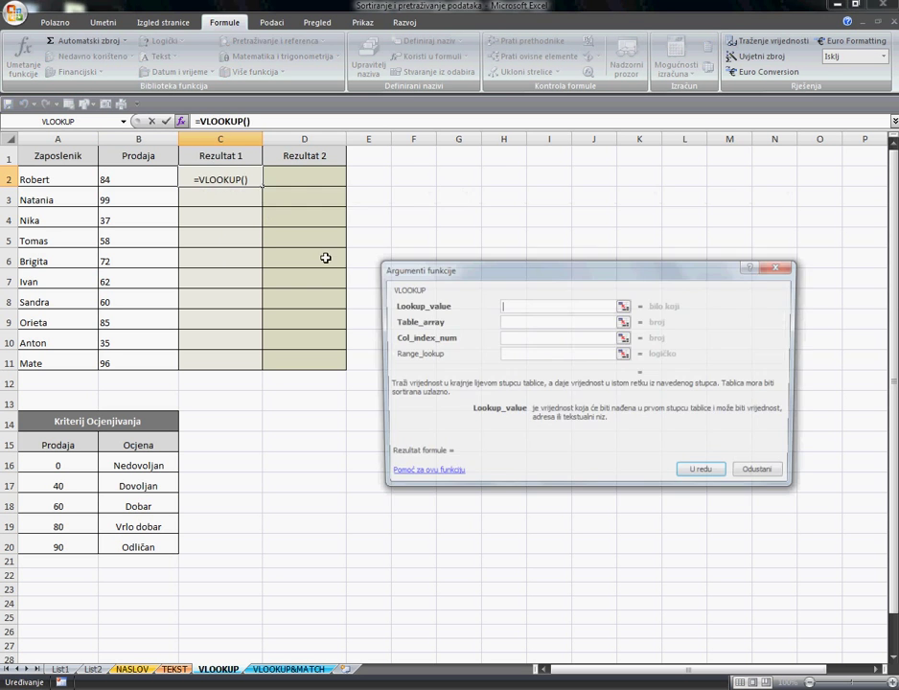
left_click_drag(459, 266, 357, 154)
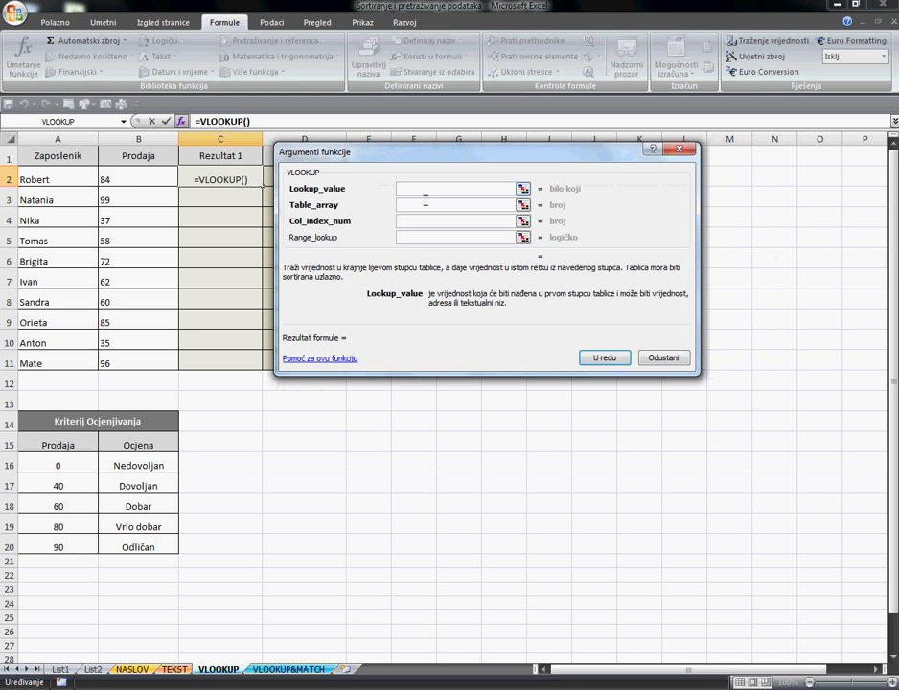
left_click(134, 185)
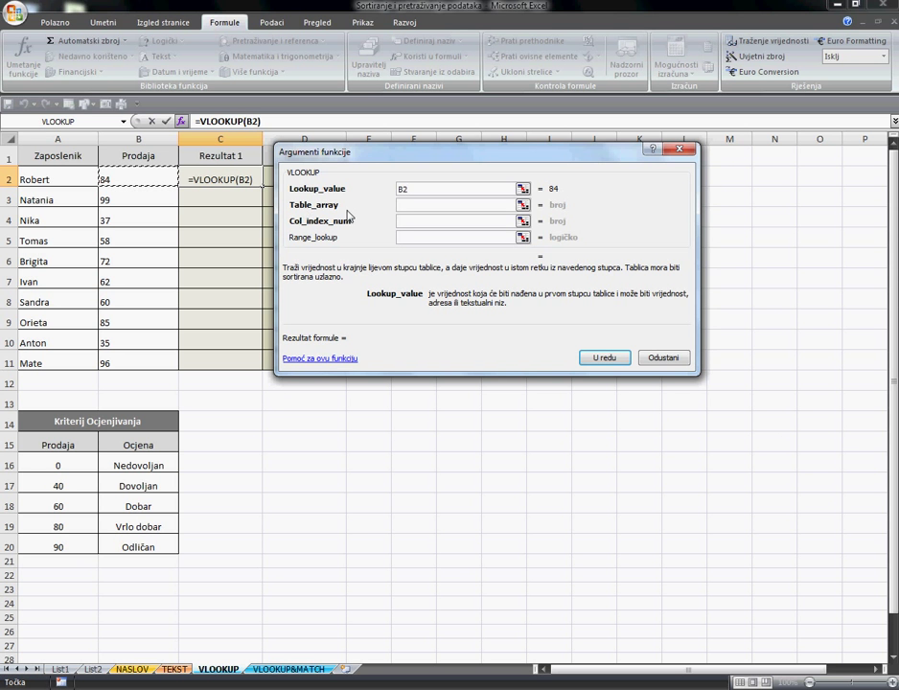
- Set the formula's Table_array to the Kriterij Ocjenjivanja data as the absolute range $A$16:$B$20
left_click(410, 206)
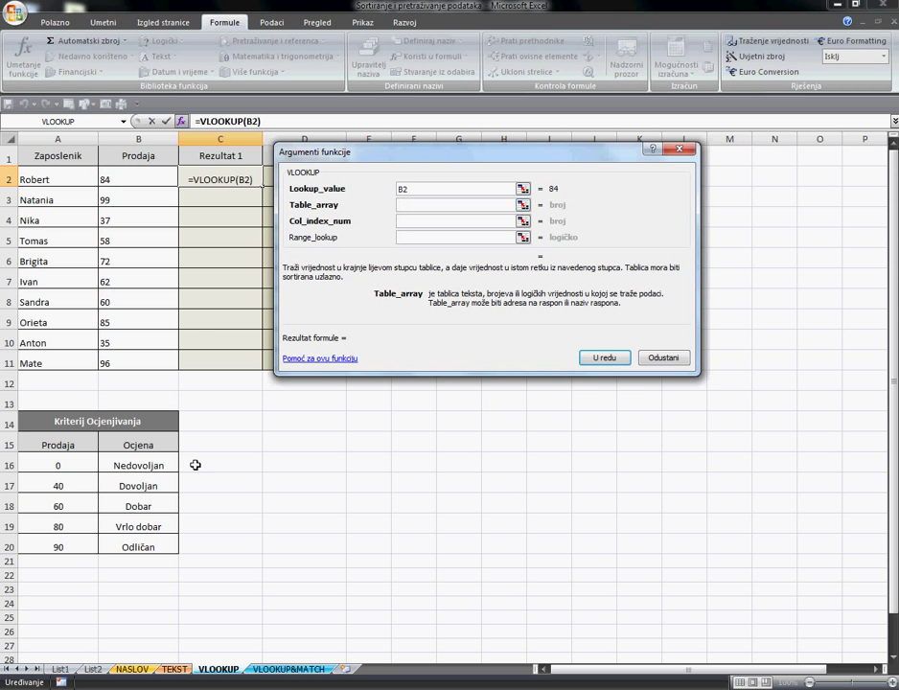
left_click_drag(46, 467, 161, 555)
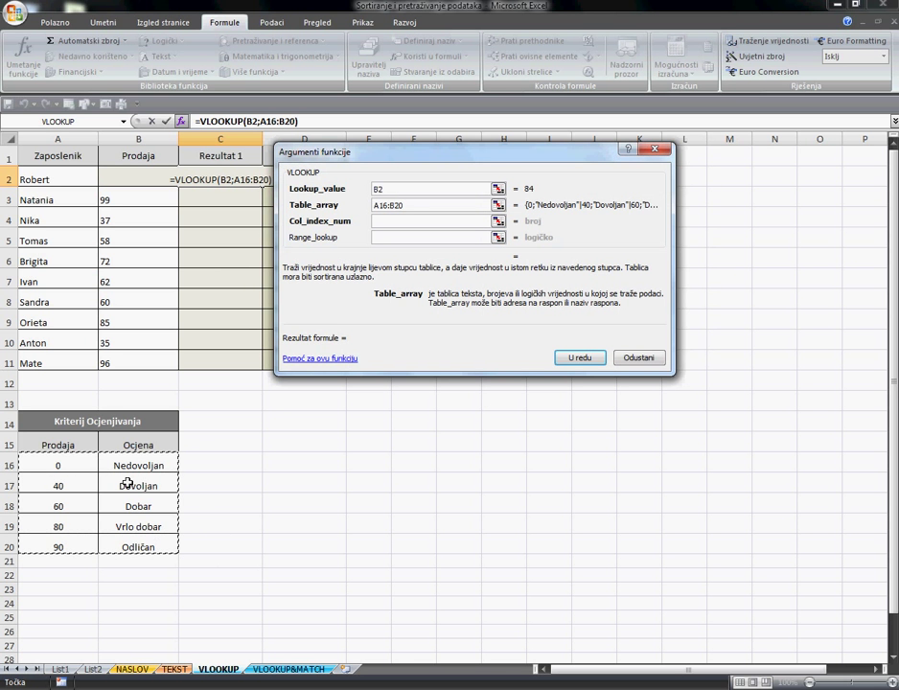
key("F4")
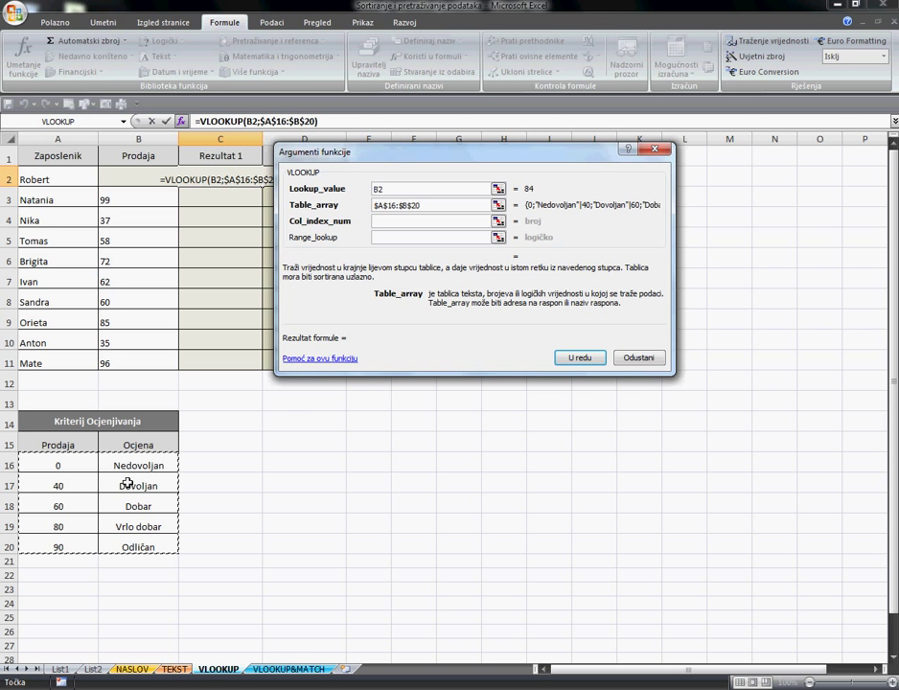
- Set the Rezultat 1 formula's Col_index_num to 2 and try 0 as the Range_lookup
left_click(388, 221)
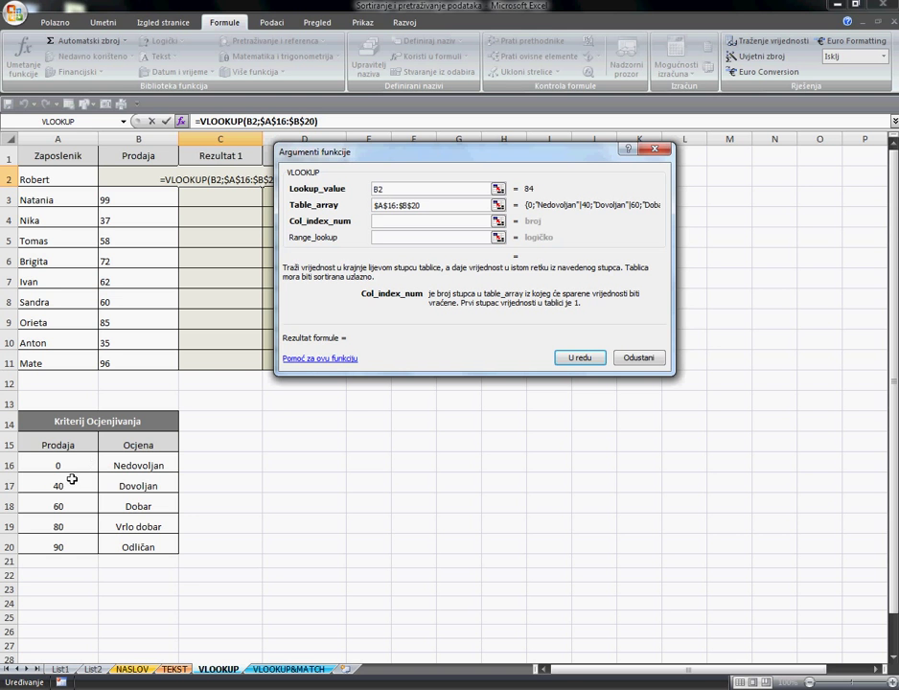
left_click(396, 225)
type("2")
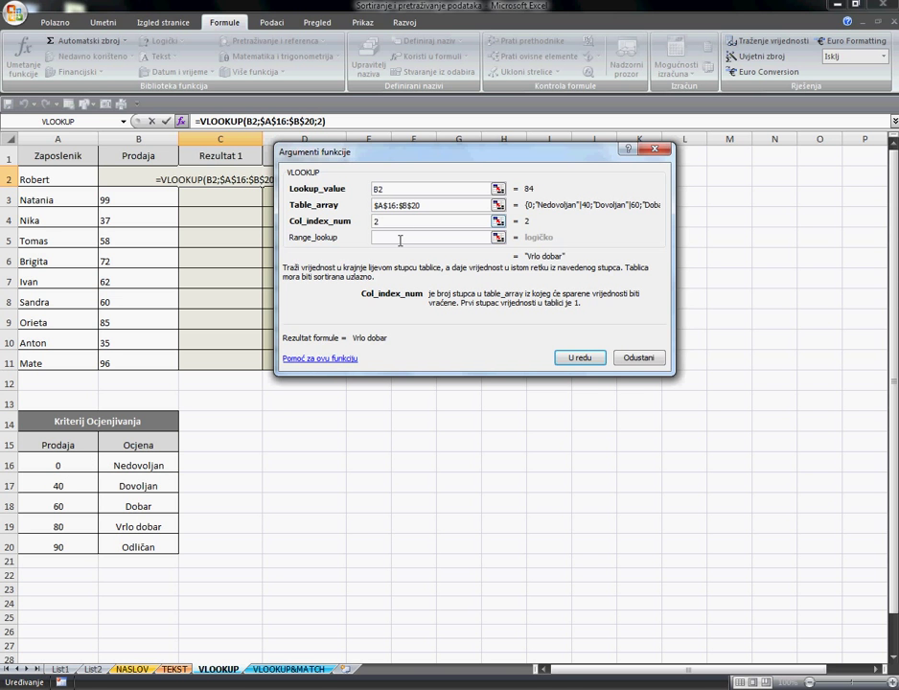
left_click(397, 238)
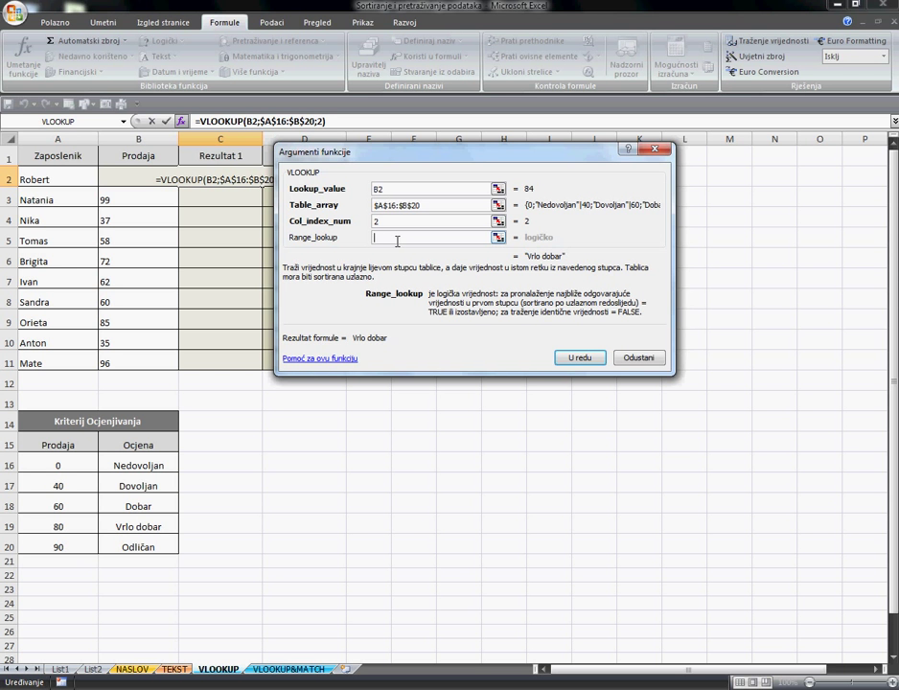
type("0")
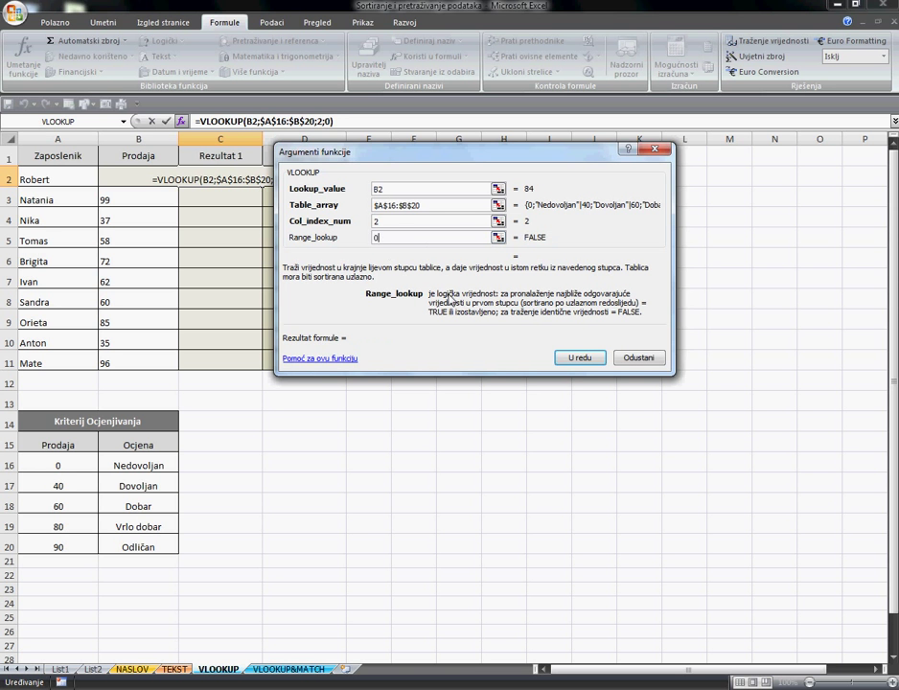
- Change the Rezultat 1 formula's Range_lookup to 1 for an approximate match and complete the formula
double_click(411, 237)
type("1")
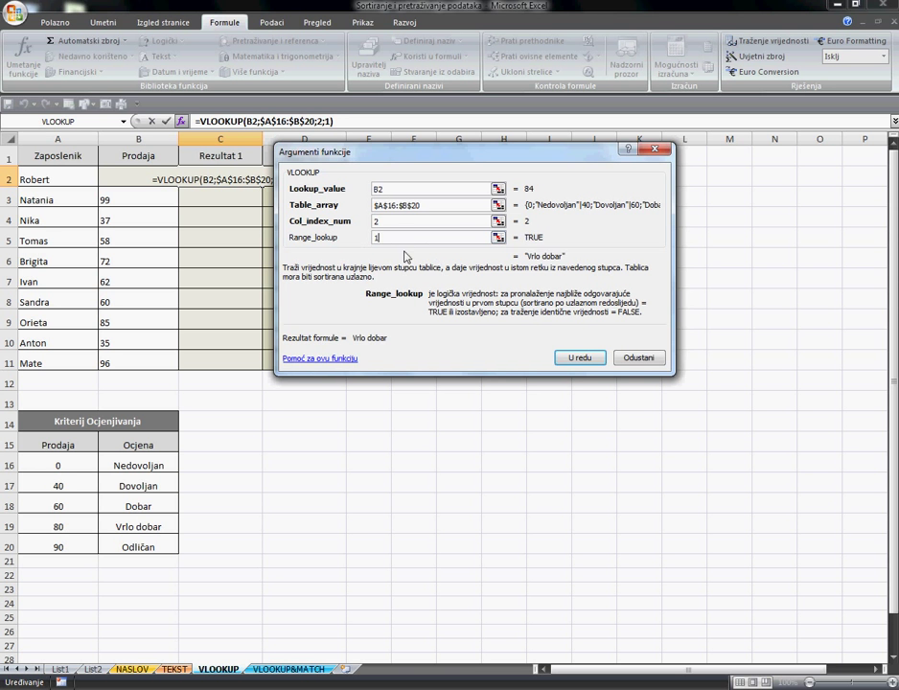
left_click(572, 358)
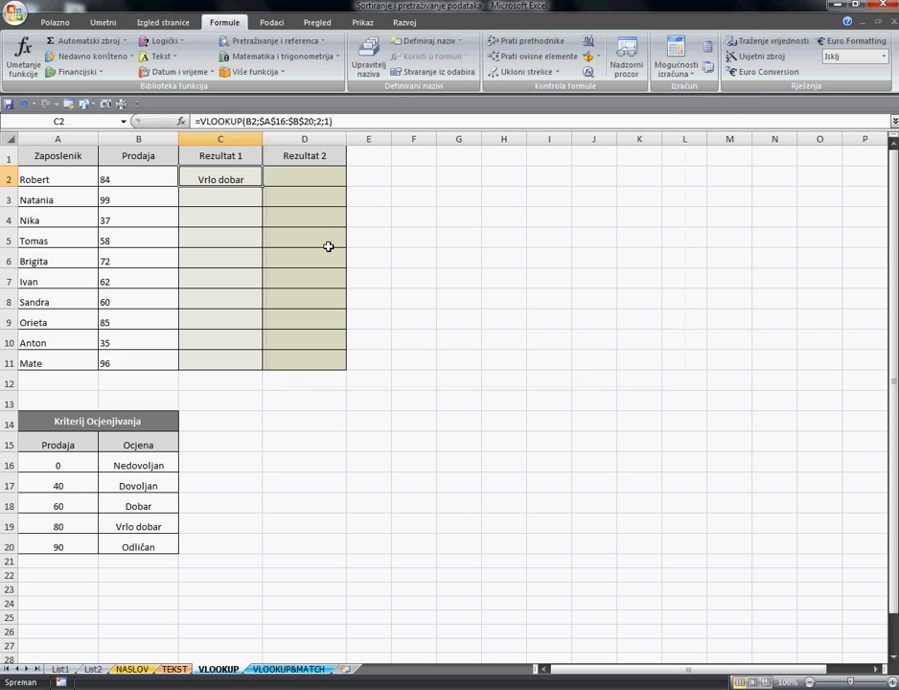
- Fill the Rezultat 1 formula from C2 down to C11 and select the filled grades
double_click(267, 192)
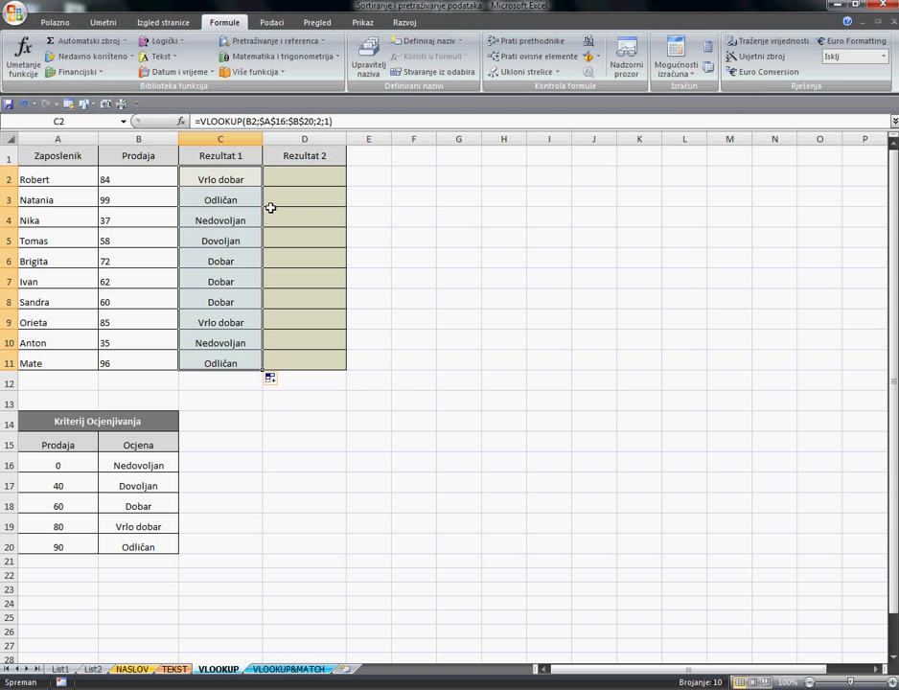
left_click(241, 381)
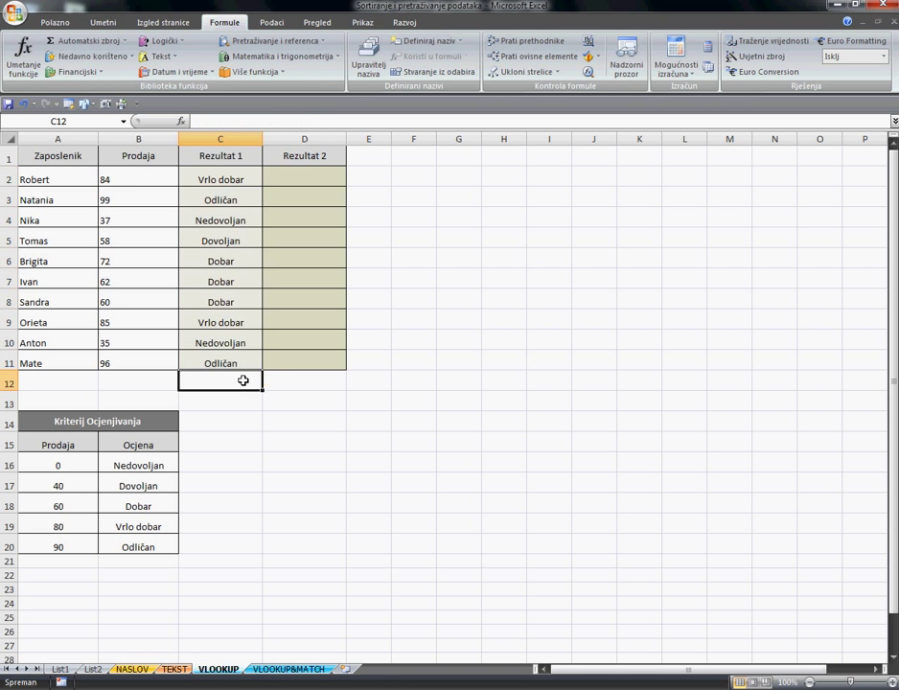
left_click_drag(237, 180, 230, 363)
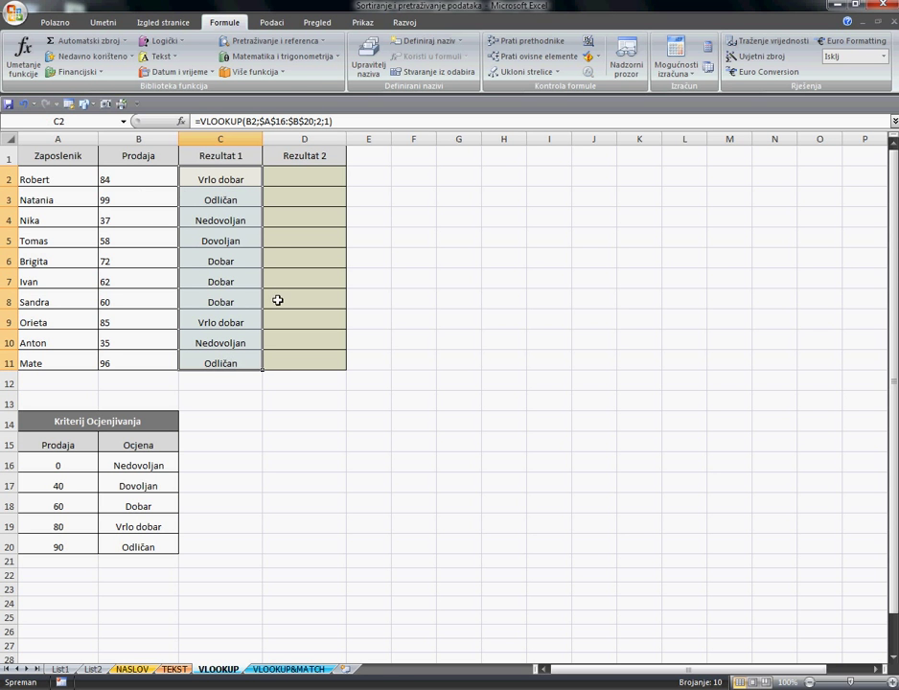
- Start a VLOOKUP formula in Rezultat 2 cell D2 with B2 as Lookup_value and A16:B20 as Table_array
left_click(315, 184)
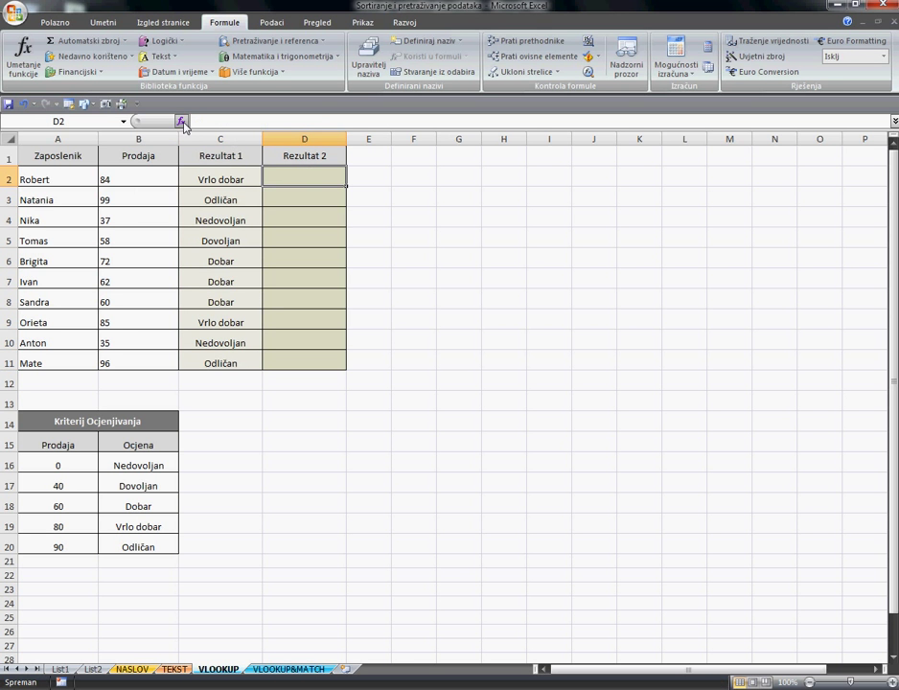
left_click(268, 40)
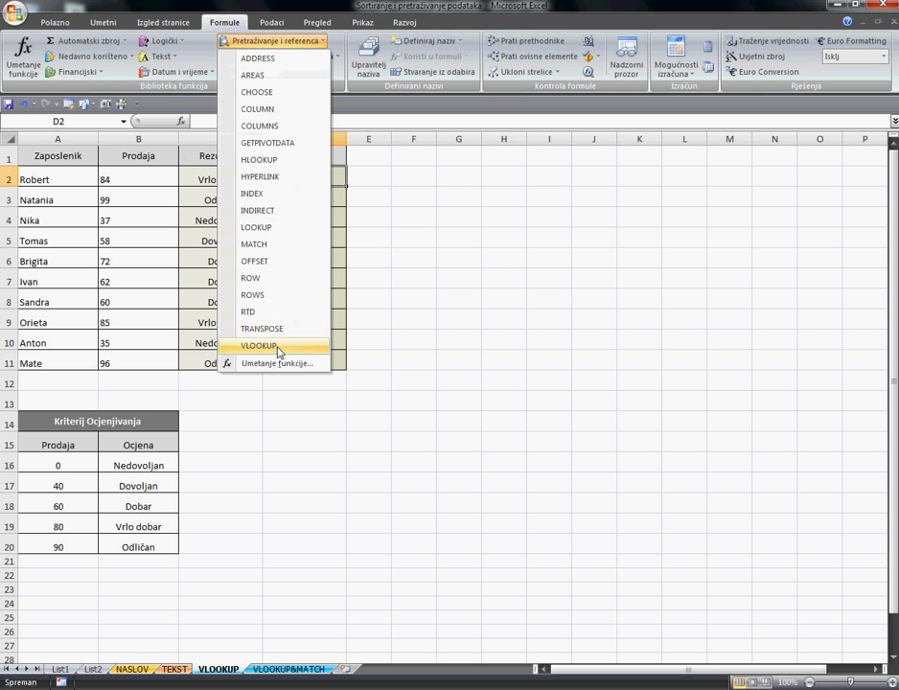
left_click(277, 346)
left_click_drag(410, 158, 514, 164)
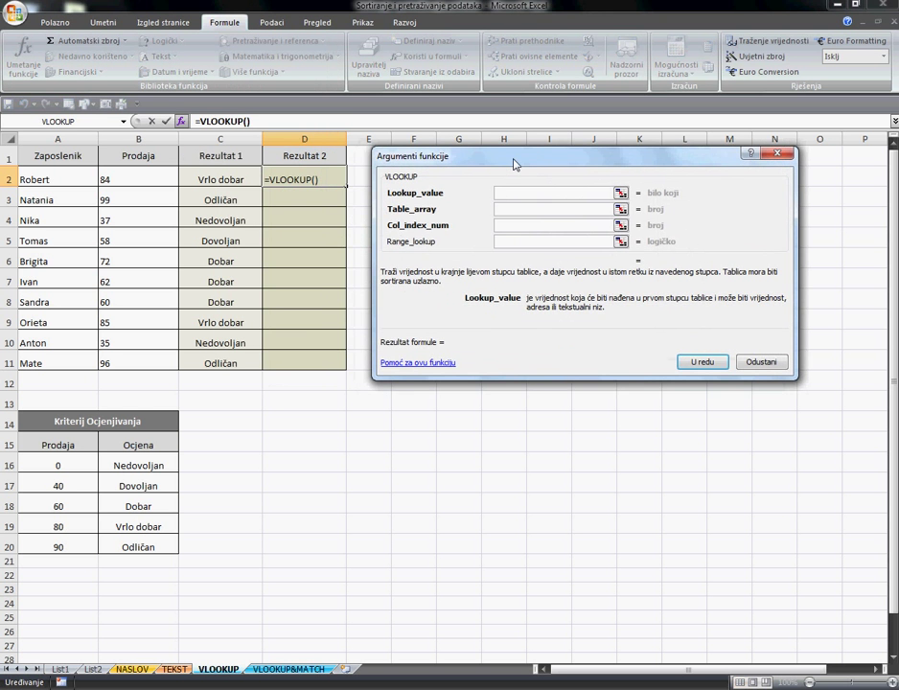
left_click(139, 187)
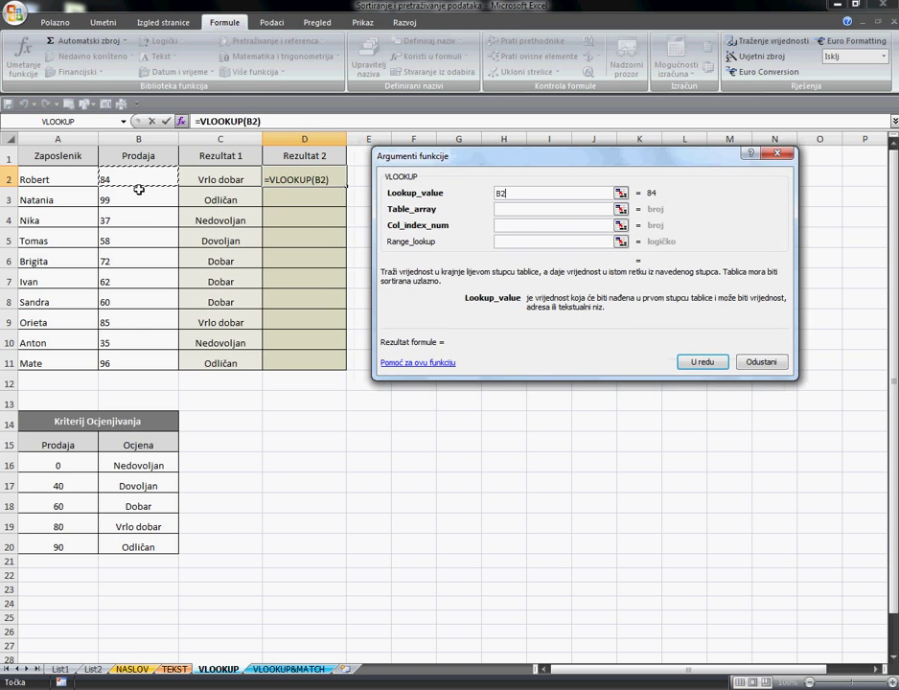
left_click(515, 211)
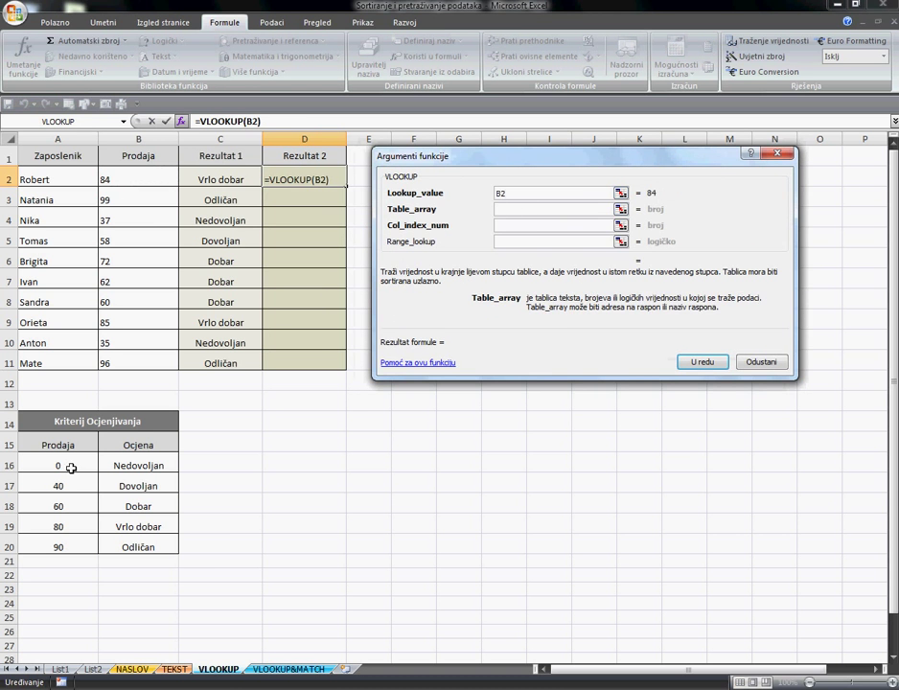
left_click_drag(70, 468, 167, 558)
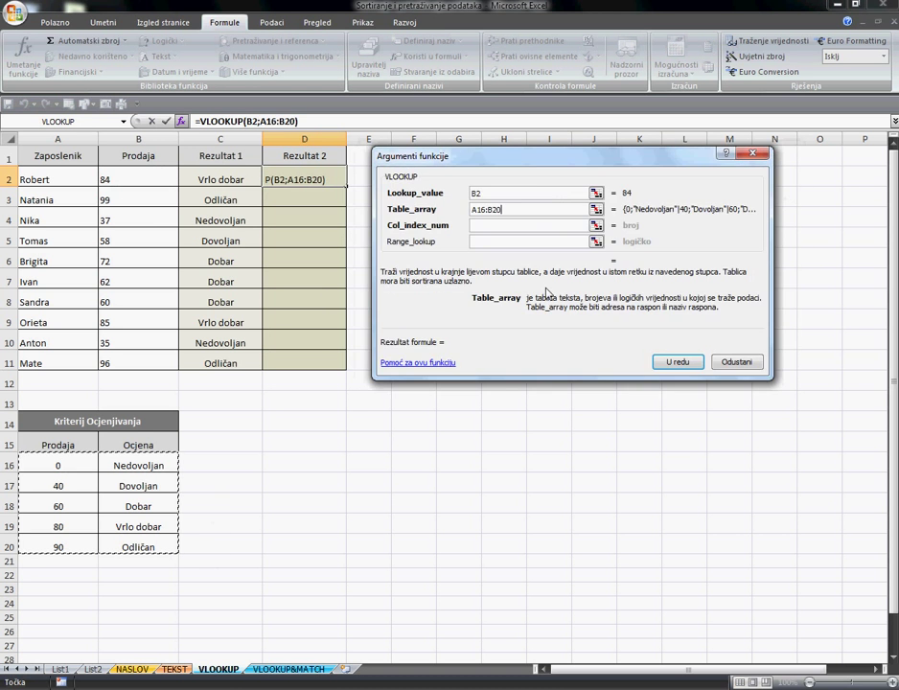
- Complete the D2 formula with Col_index_num 2 and Range_lookup 0, and fill it down to D11
left_click(494, 228)
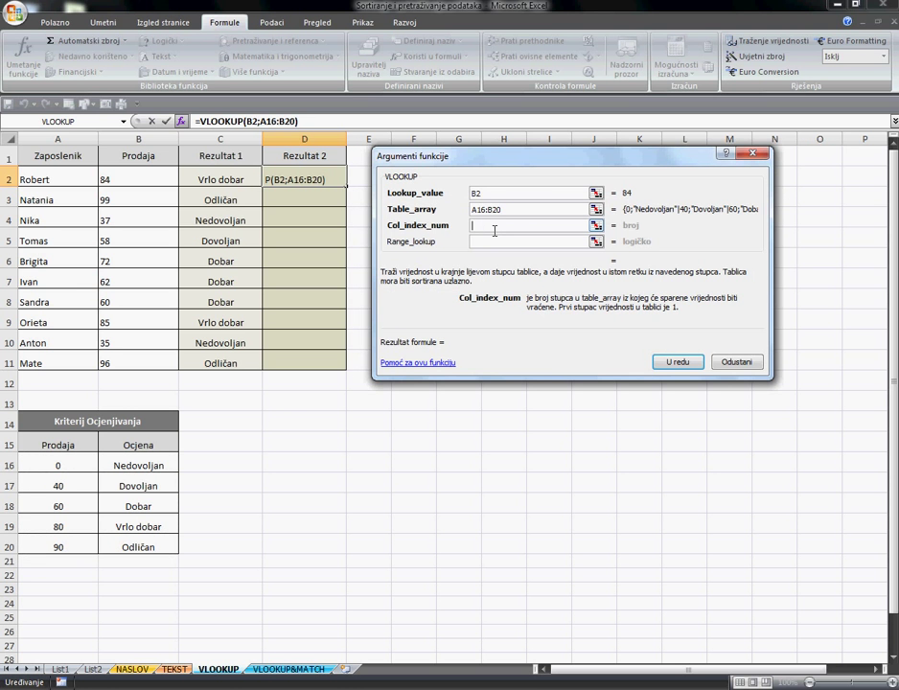
type("2")
left_click(497, 242)
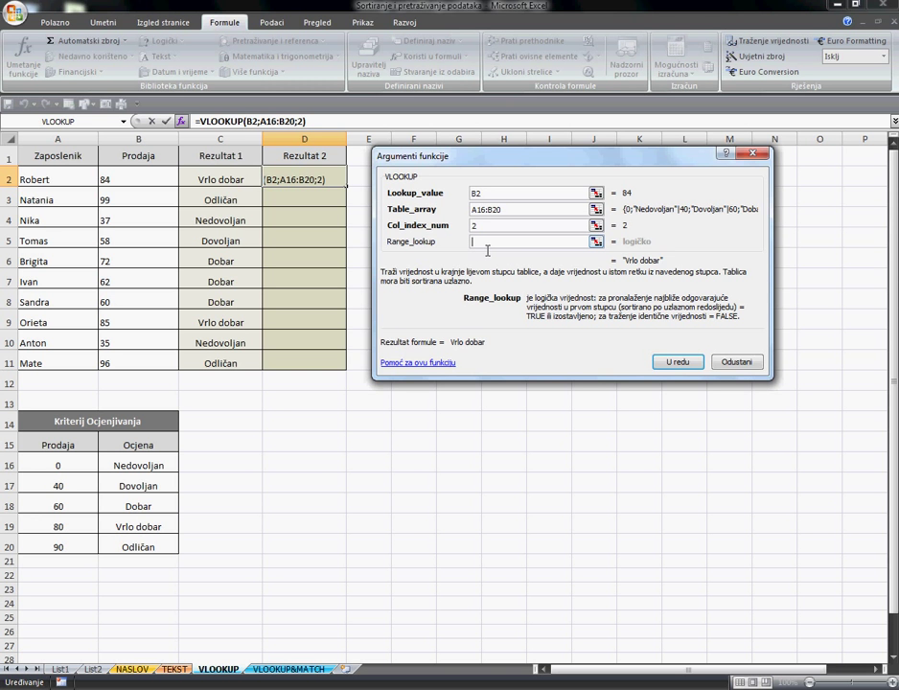
type("0")
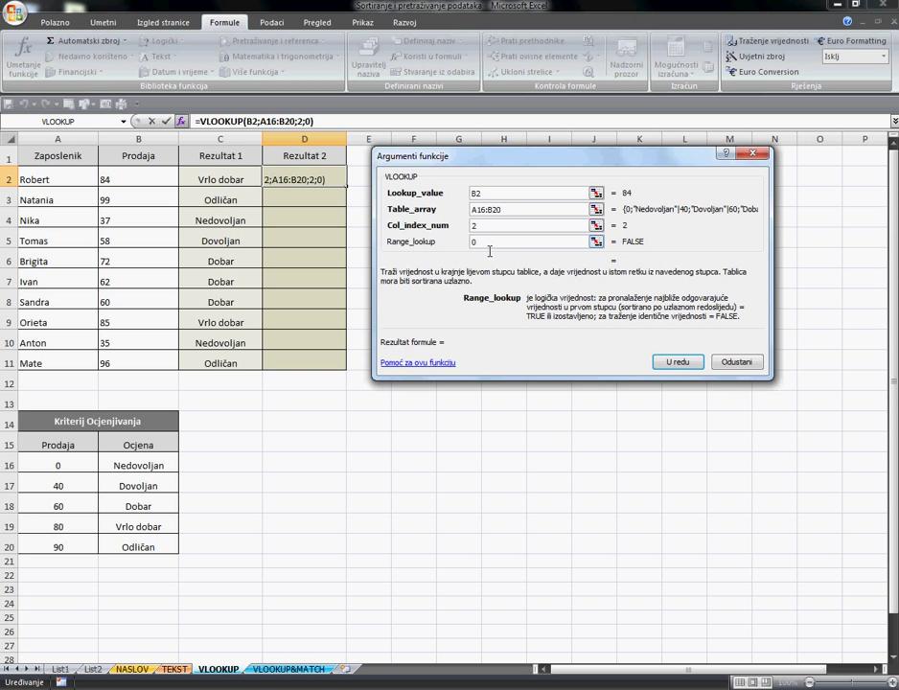
left_click(673, 362)
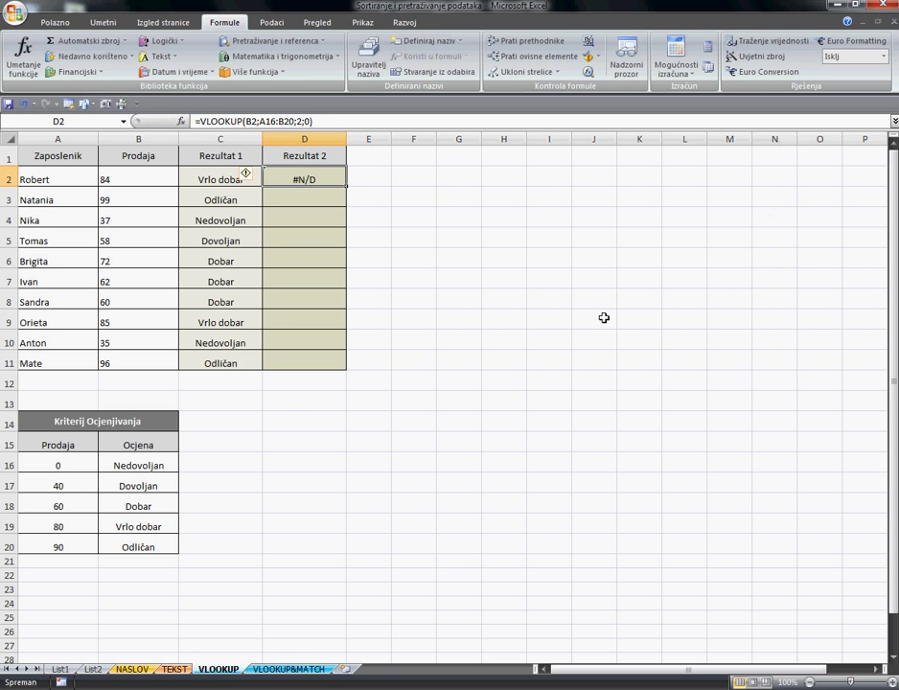
double_click(351, 194)
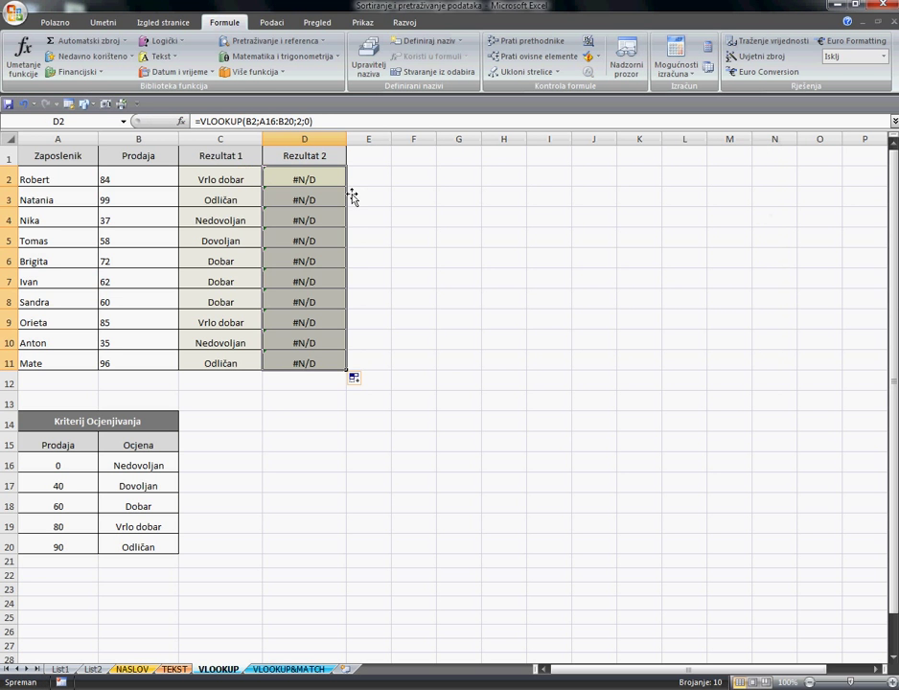
- Make the D2 formula's Table_array absolute as $A$16:$B$20 and fill the corrected formula down to D11
left_click(335, 182)
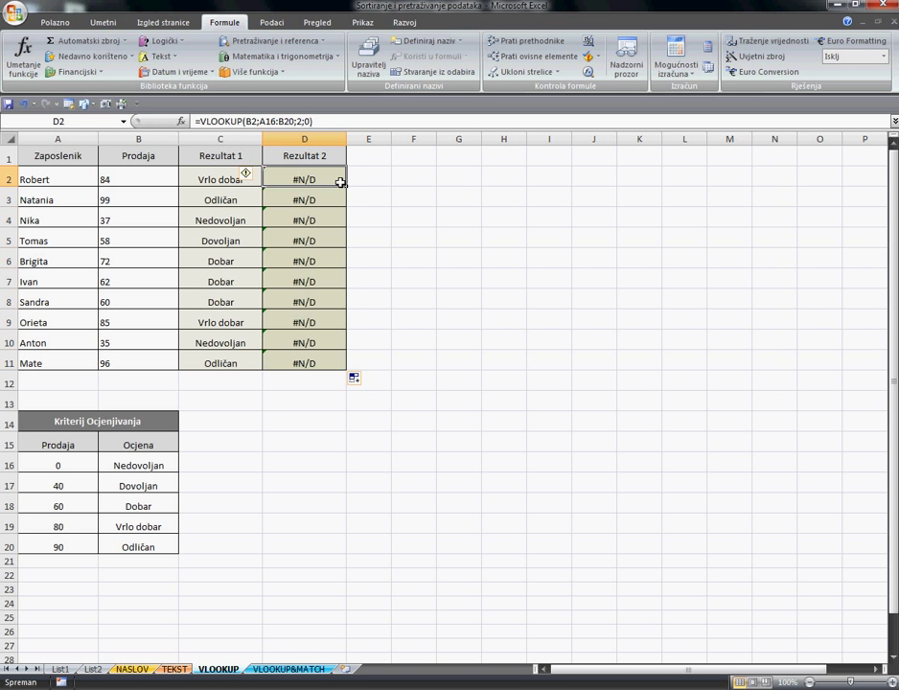
left_click(181, 122)
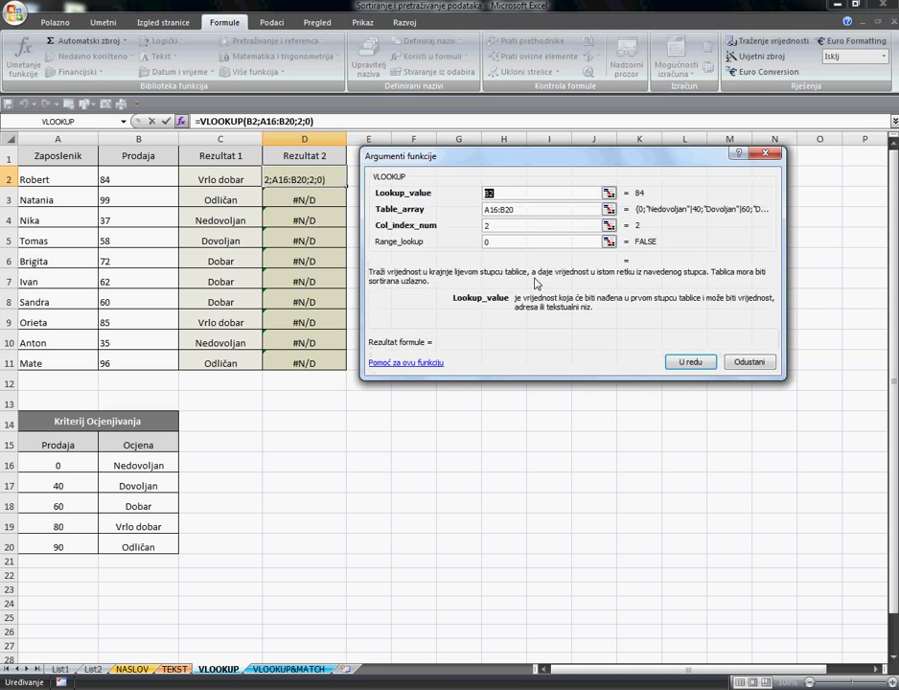
left_click(495, 210)
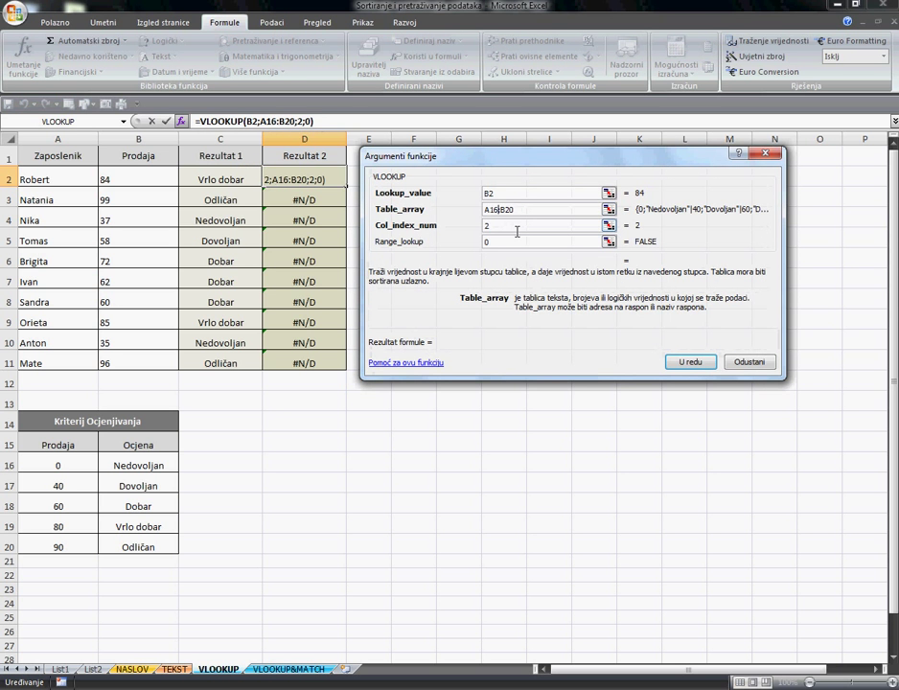
key("F4")
left_click(518, 212)
key("F4")
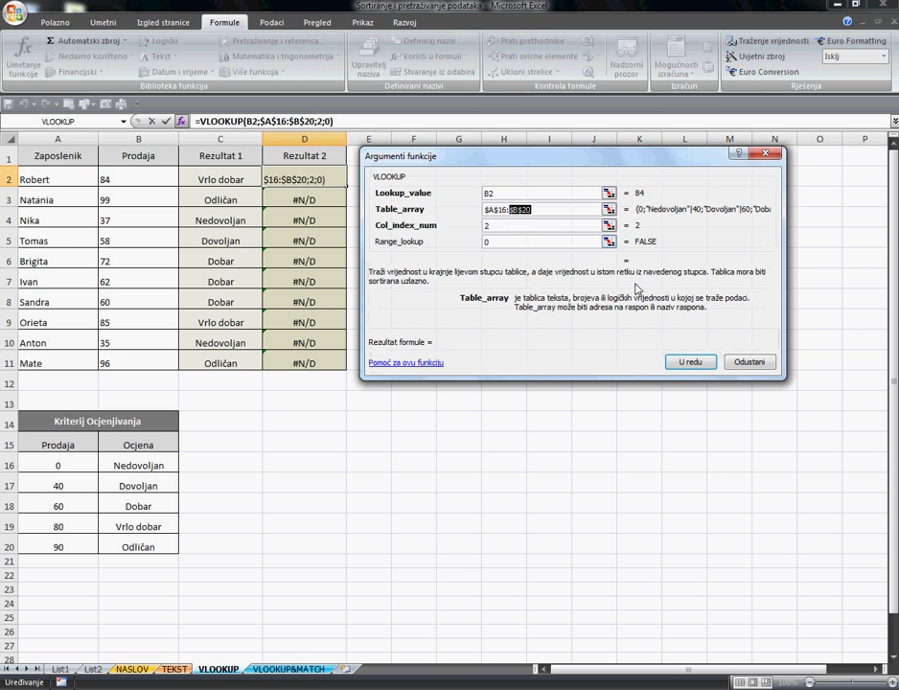
left_click(691, 363)
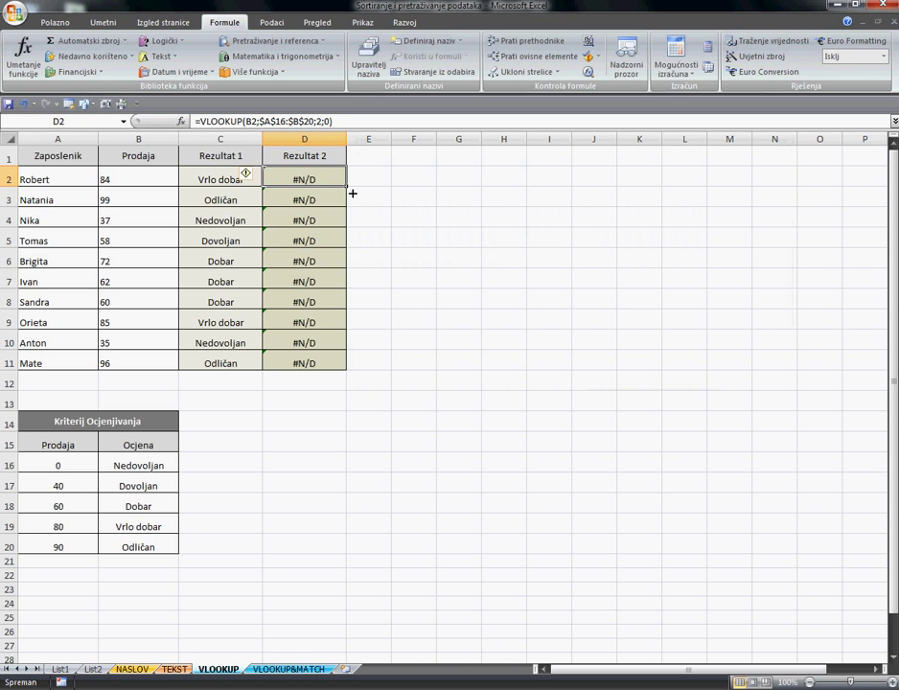
double_click(351, 193)
left_click(408, 305)
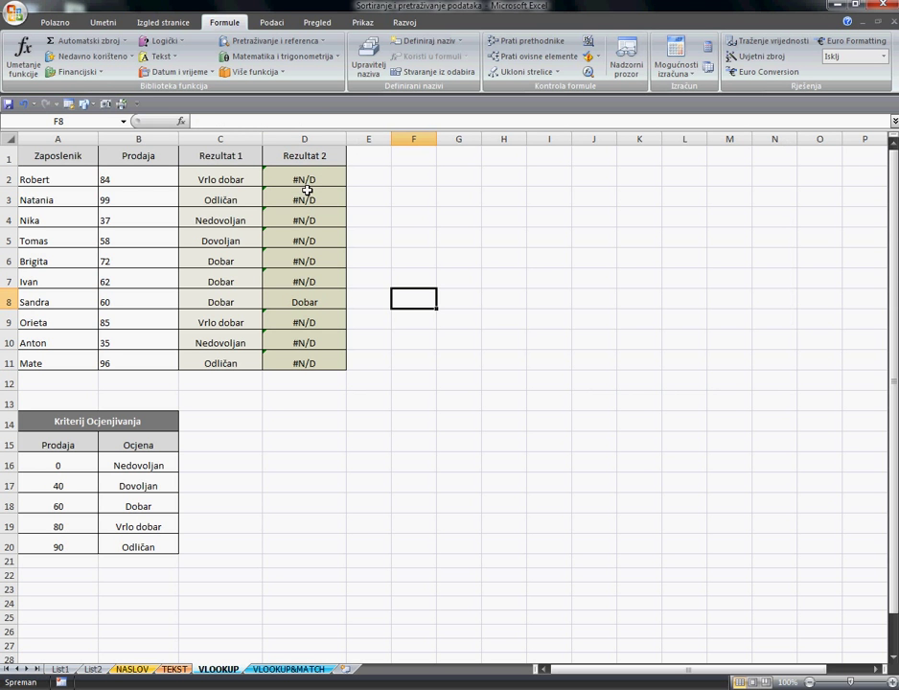
- Check the Prodaja values in column B against the Kriterij Ocjenjivanja thresholds in A16:B20, consulting the VLOOKUP&MATCH sheet for comparison
left_click(126, 182)
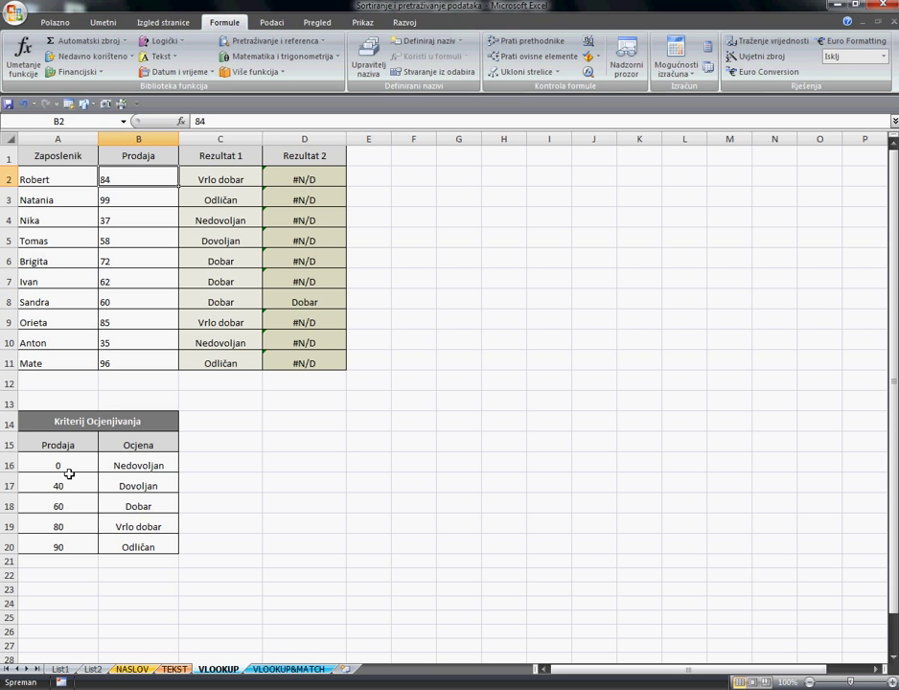
left_click_drag(75, 470, 79, 547)
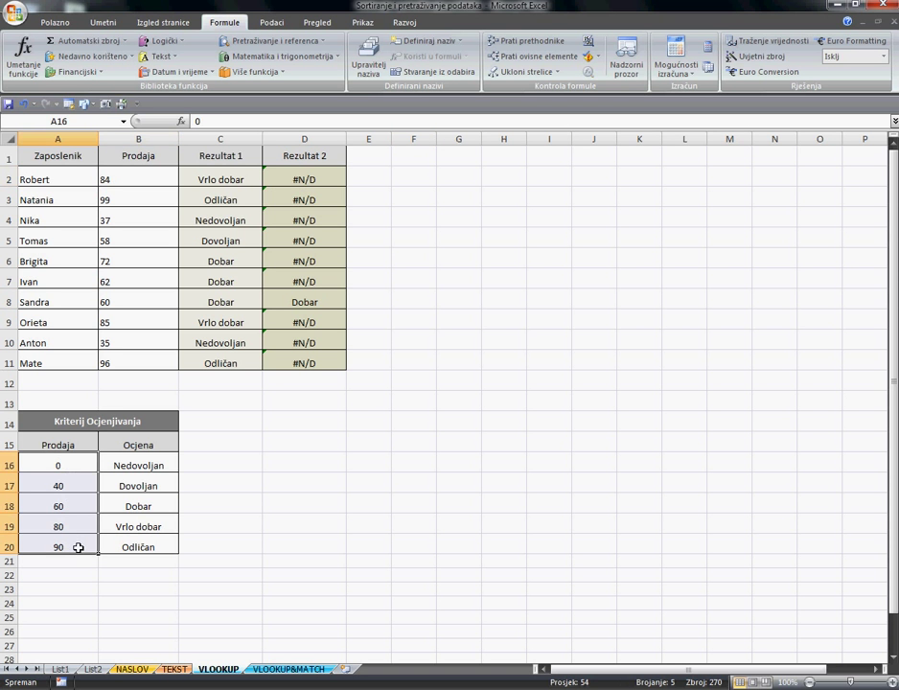
left_click(285, 669)
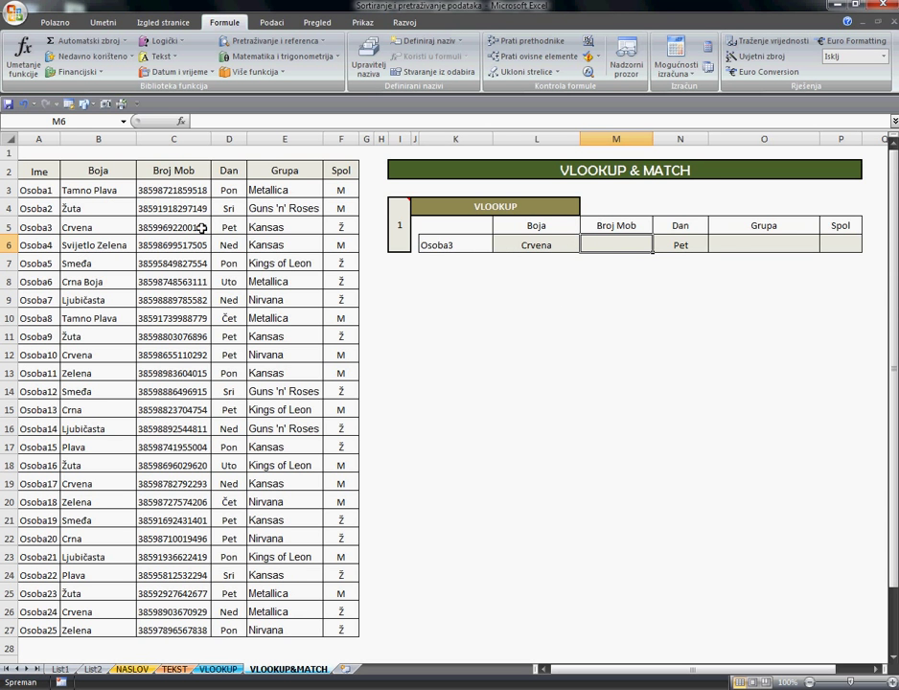
left_click(219, 670)
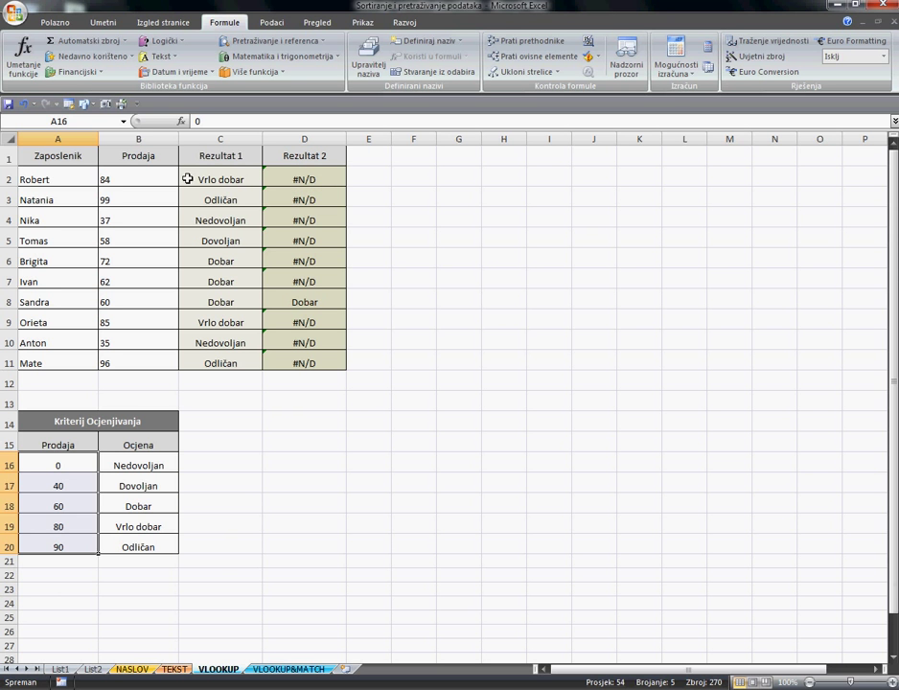
left_click(143, 180)
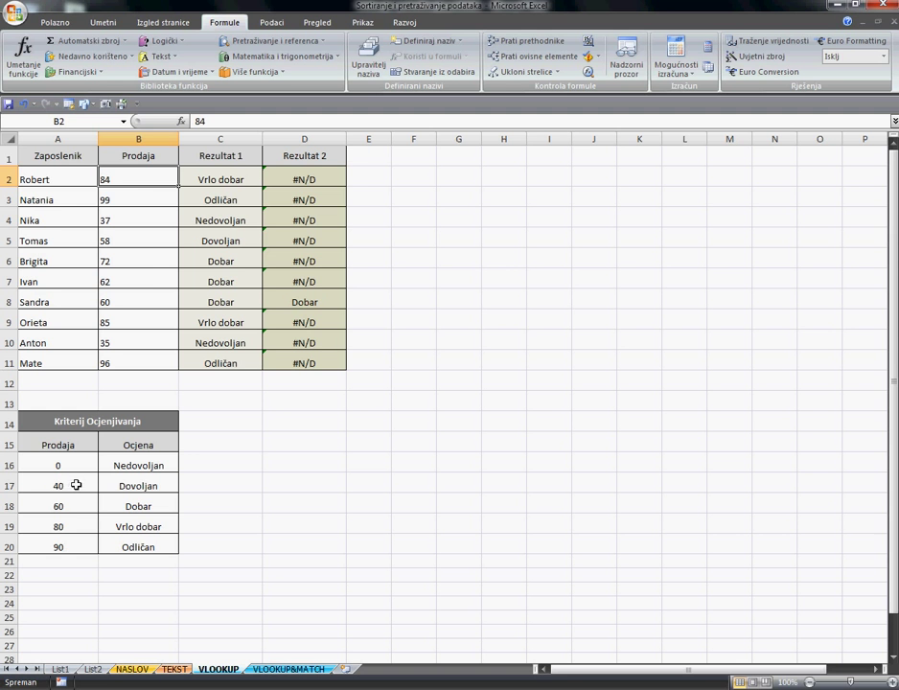
left_click(147, 203)
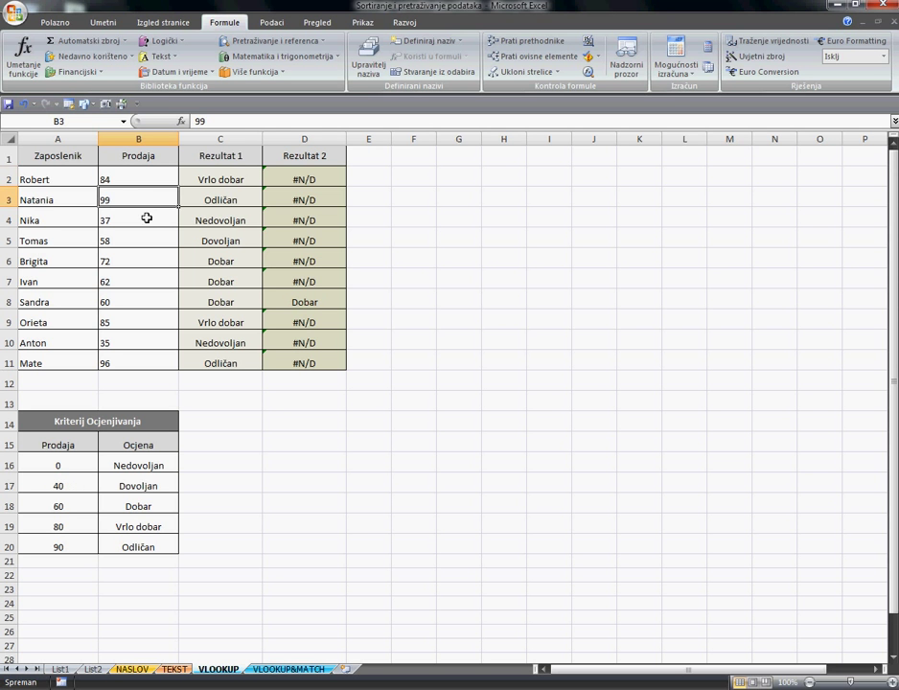
left_click(146, 221)
left_click(145, 241)
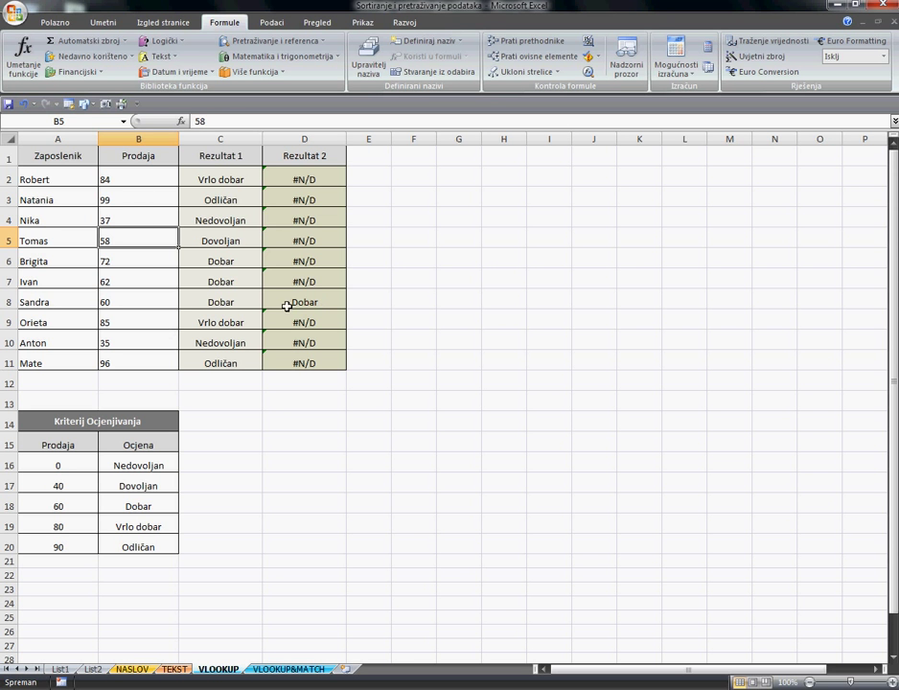
left_click(157, 307)
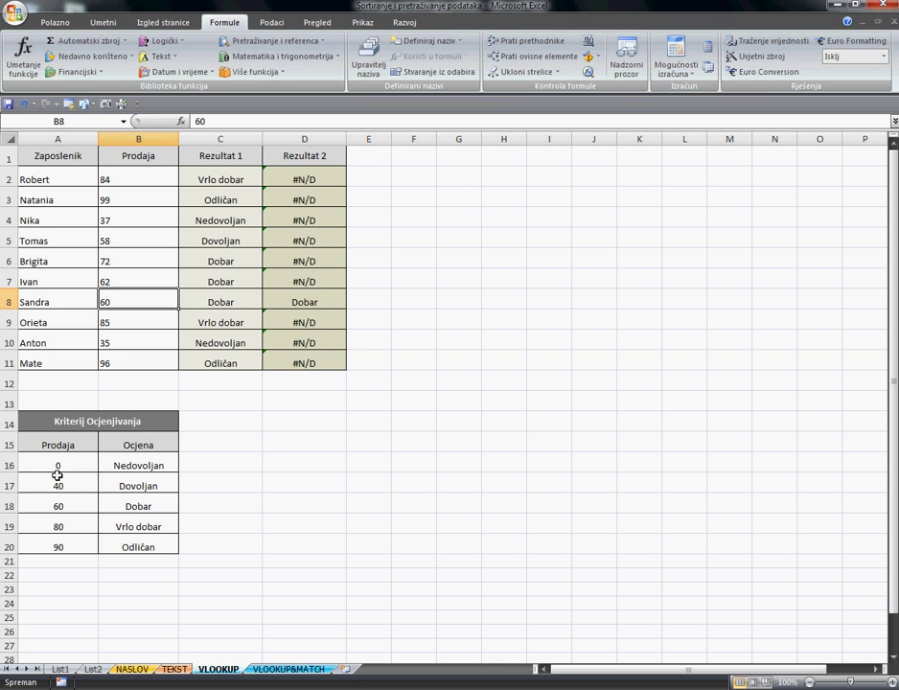
left_click_drag(58, 476, 149, 546)
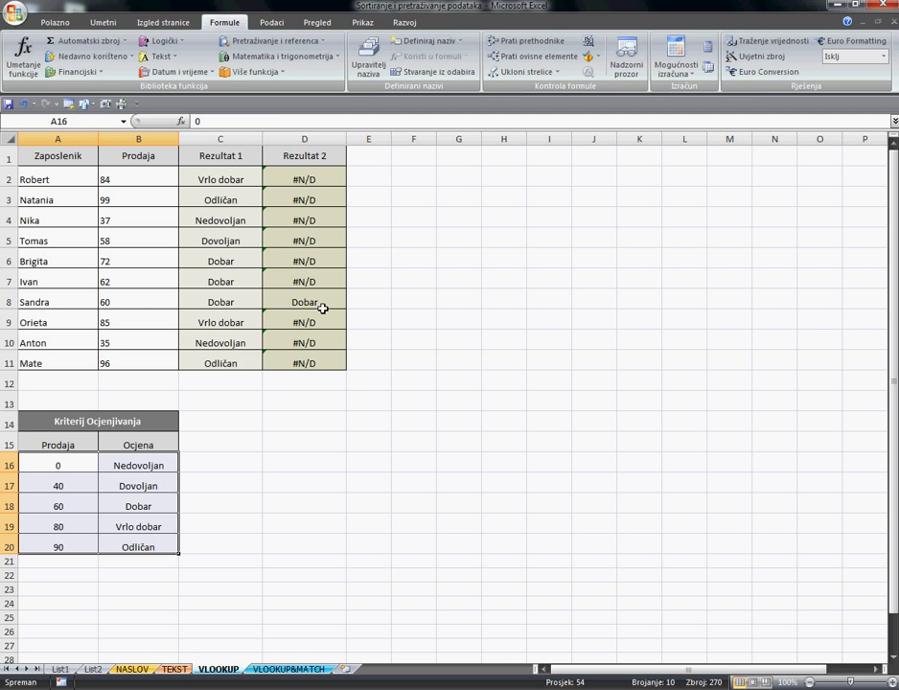
- Compare the approximate-match grades in Rezultat 1 (C2:C11) with the exact-match results in Rezultat 2 (D2:D11), including the D2 formula
left_click(250, 181)
left_click_drag(248, 193, 244, 364)
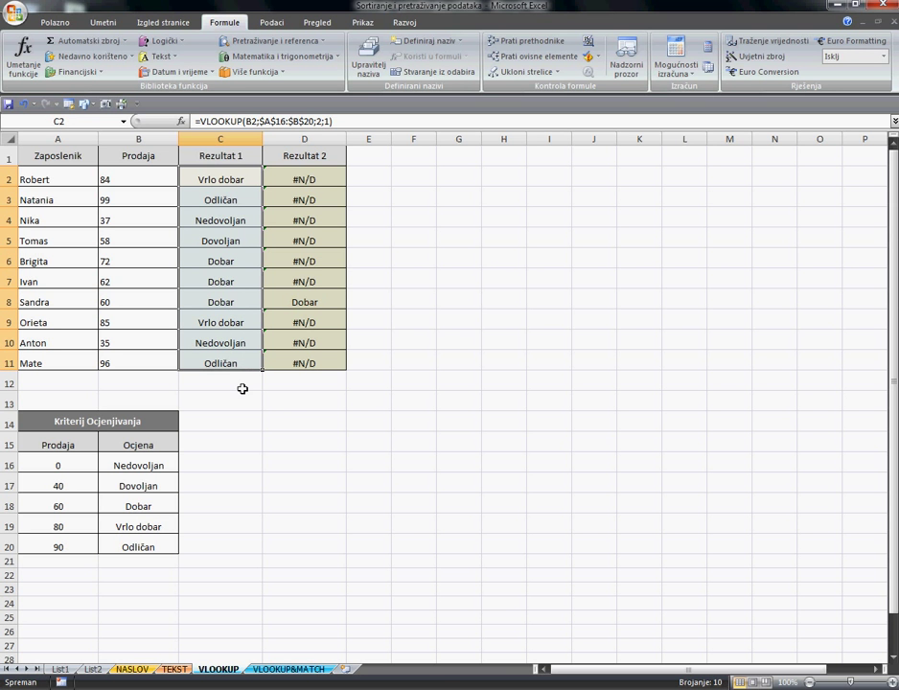
left_click(243, 389)
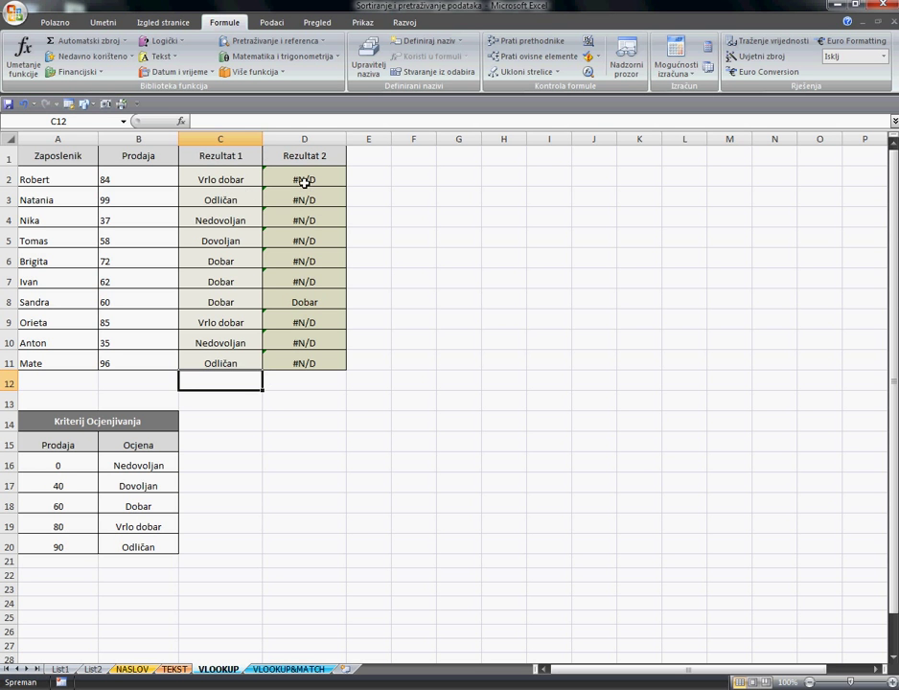
left_click_drag(303, 181, 297, 362)
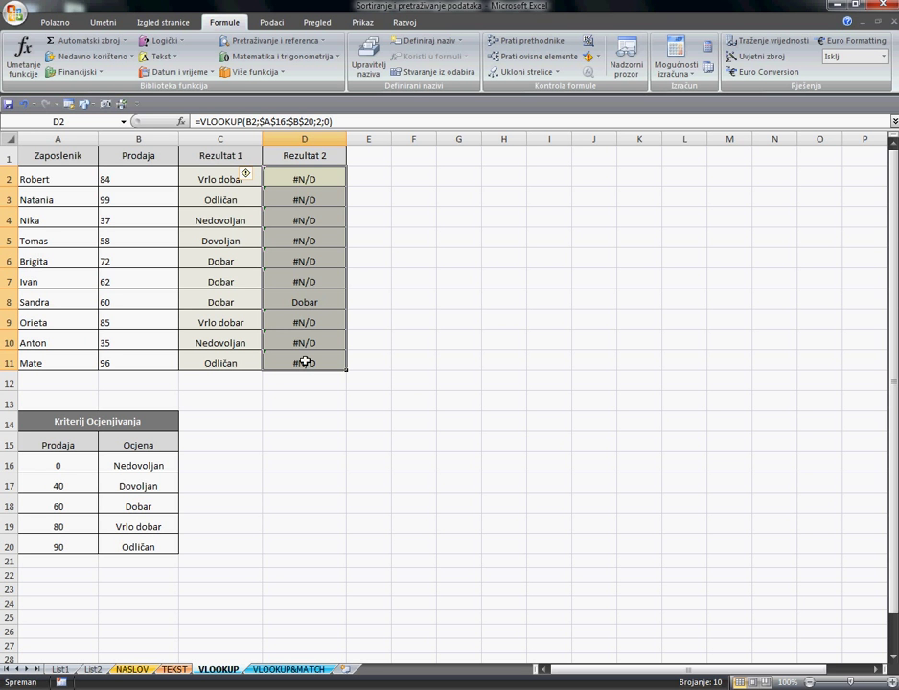
left_click(388, 183)
left_click(297, 182)
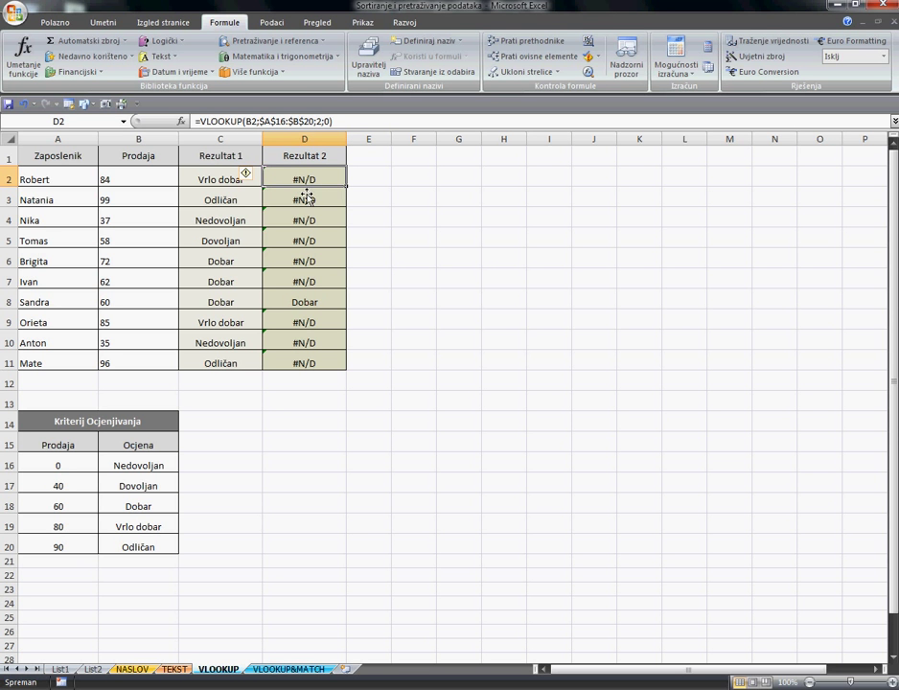
left_click(406, 186)
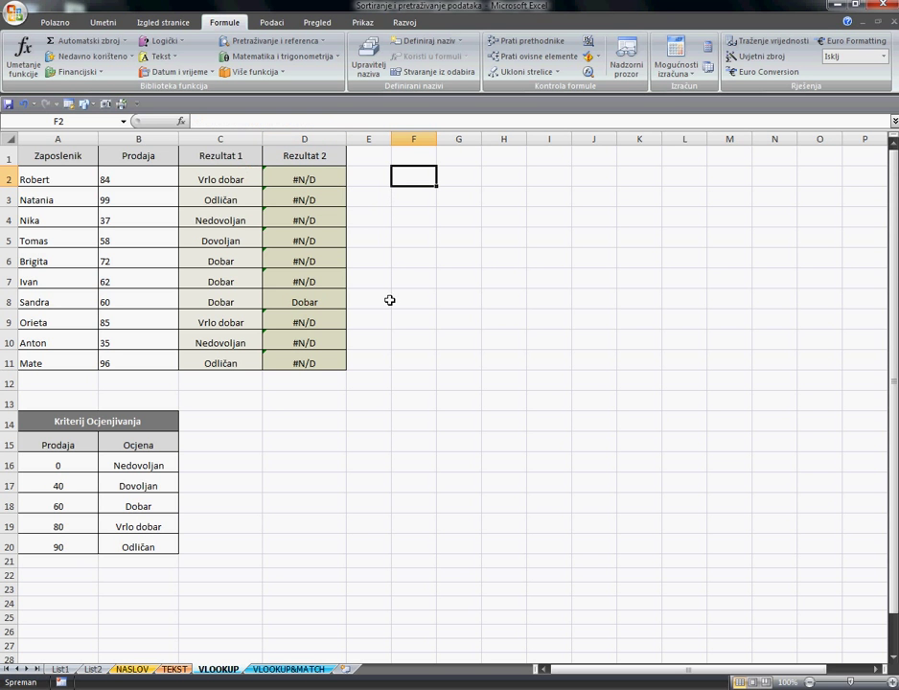